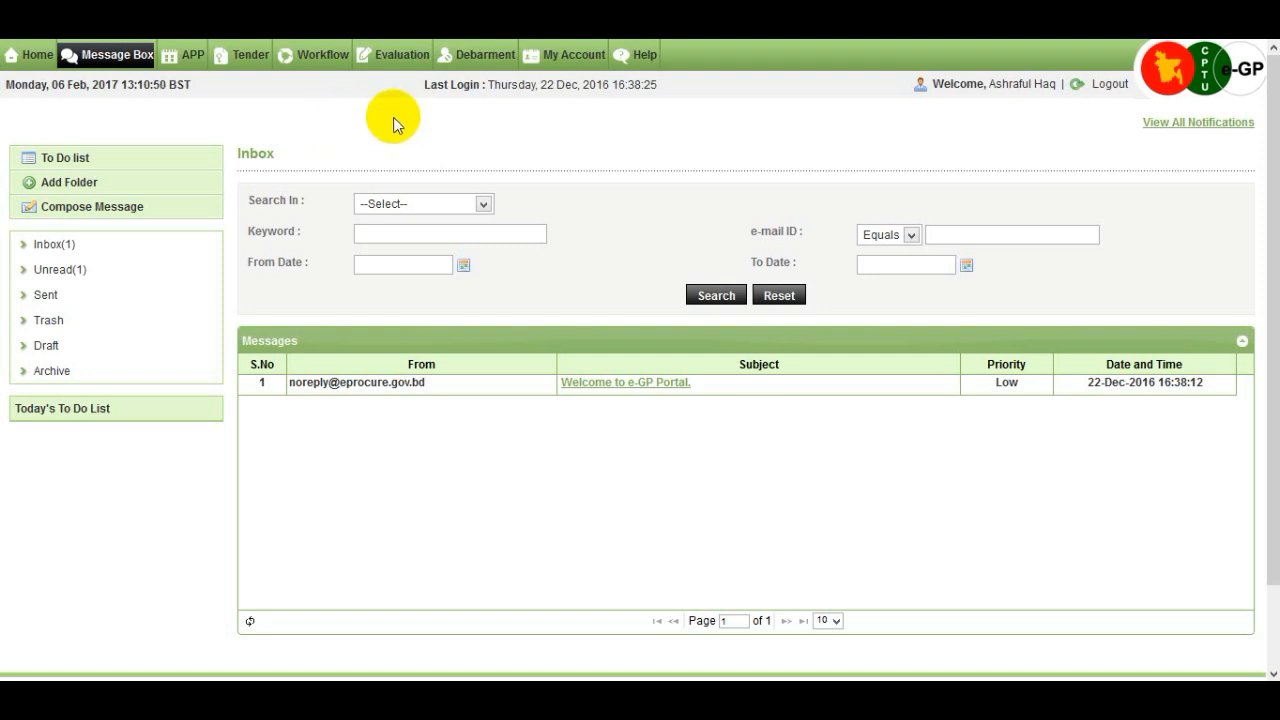
# - Search the opening committee listing for tender ID 17992 and open that tender's opening dashboard
pyautogui.moveTo(405, 56)
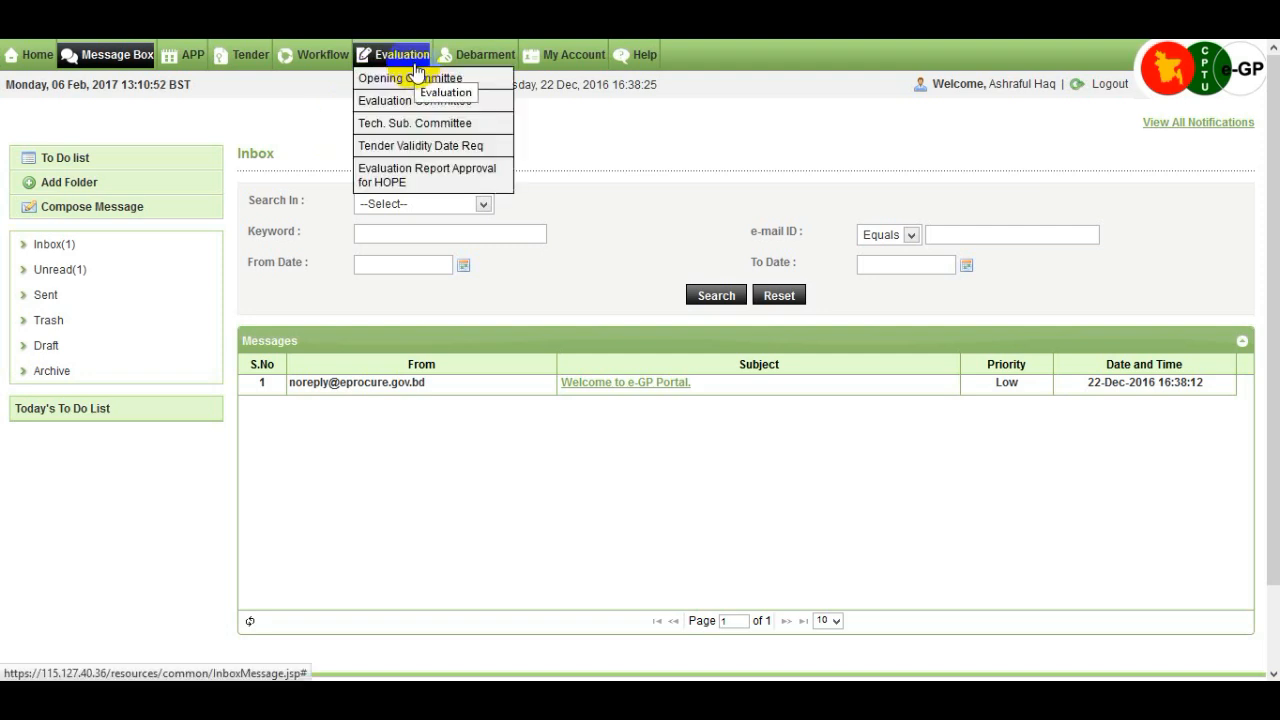
pyautogui.click(480, 88)
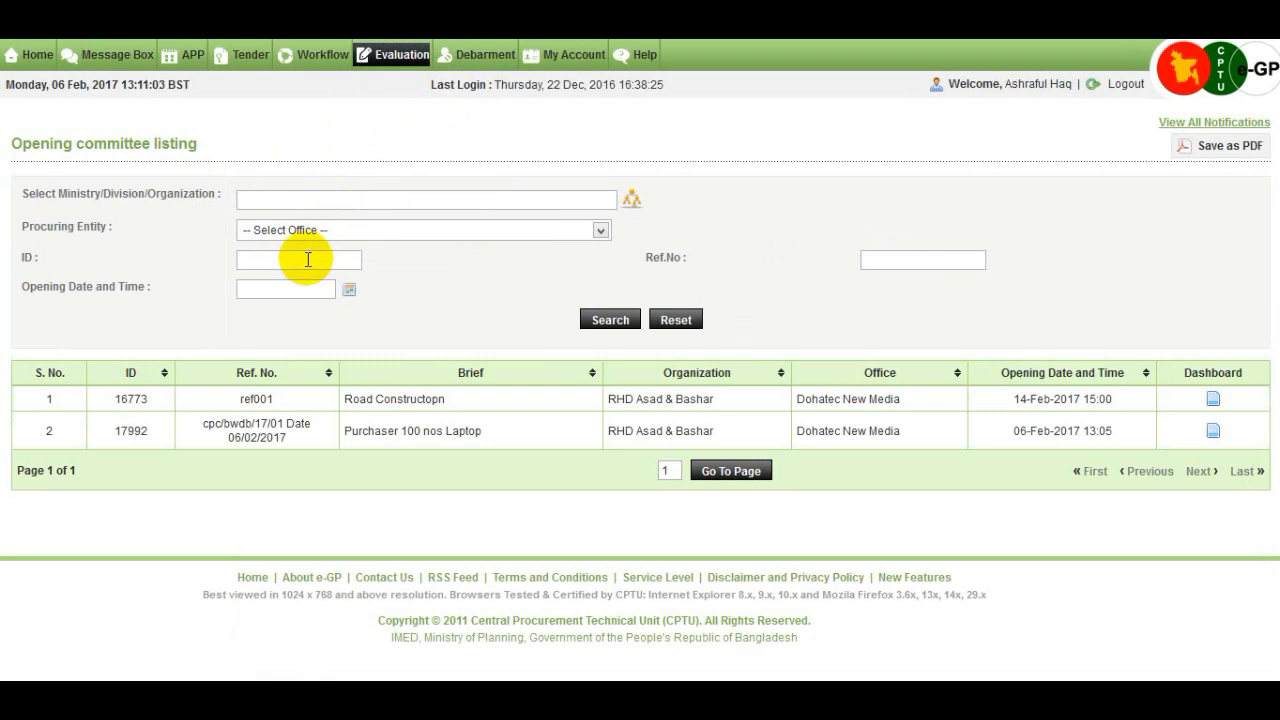
pyautogui.write('17992')
pyautogui.click(608, 321)
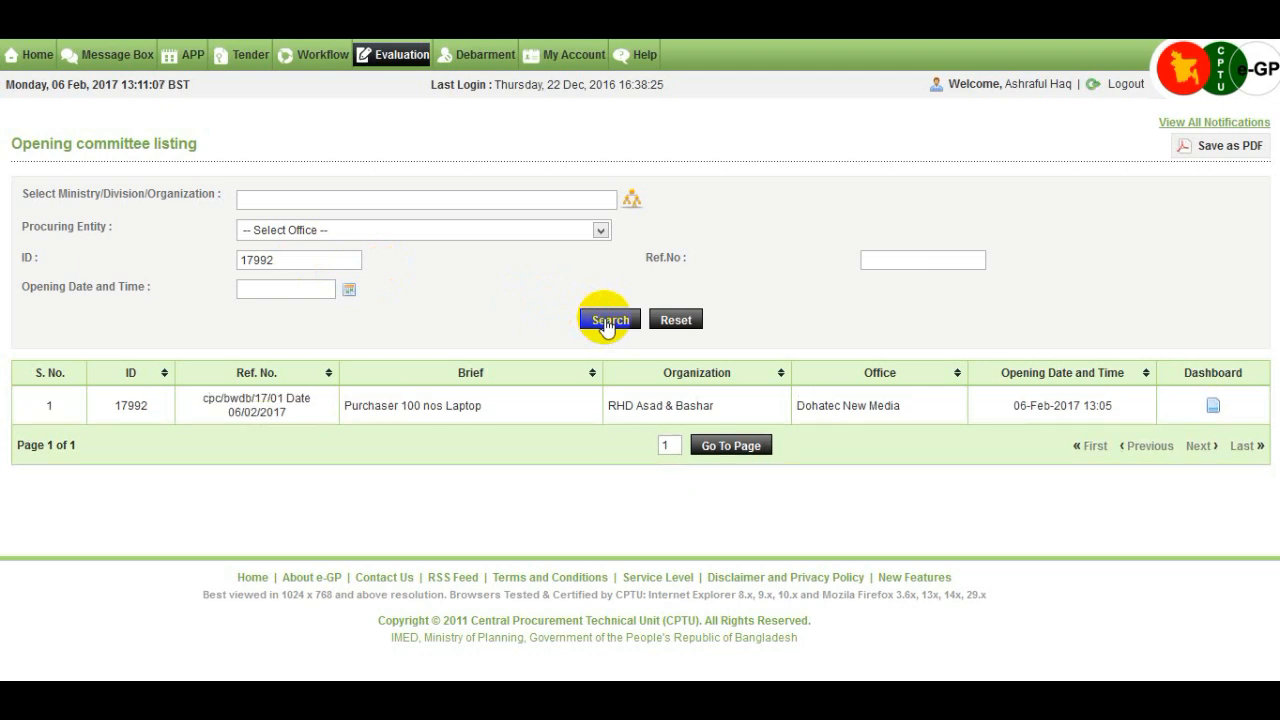
pyautogui.click(1214, 409)
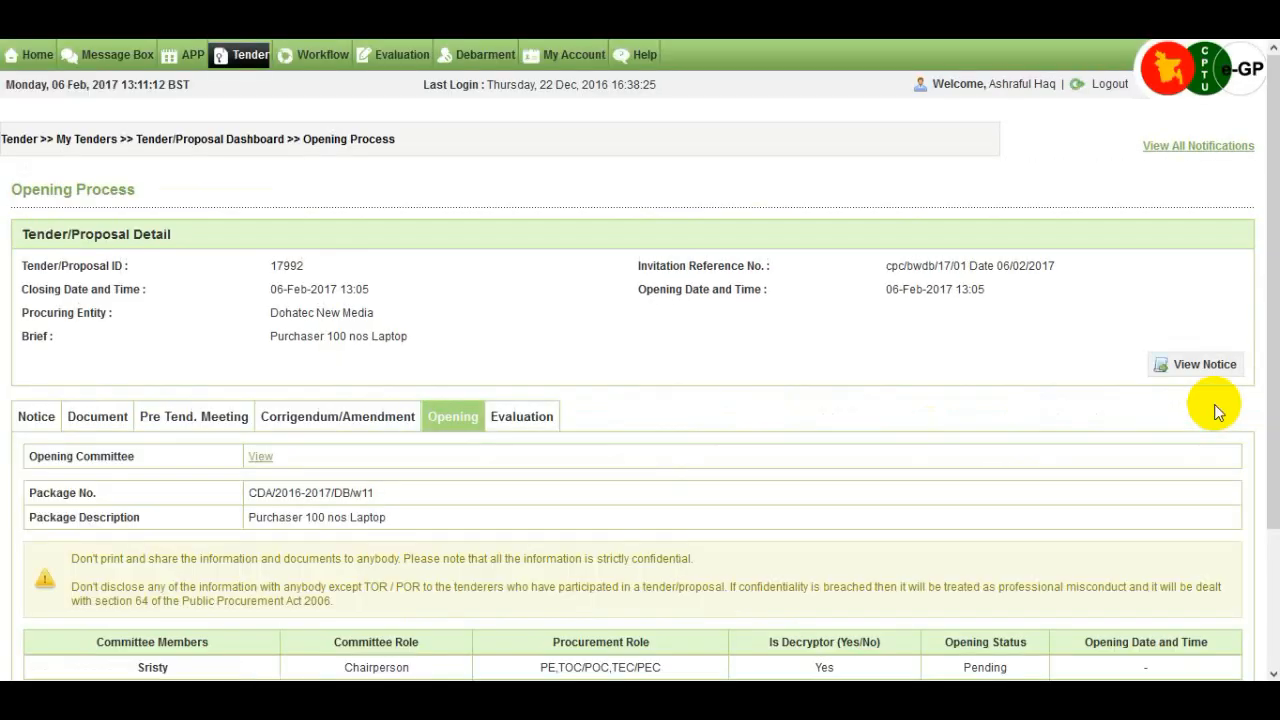
# - Submit the logged-in committee member's consent for opening with the account password and the comment "open"
pyautogui.scroll(-2, 282, 470)
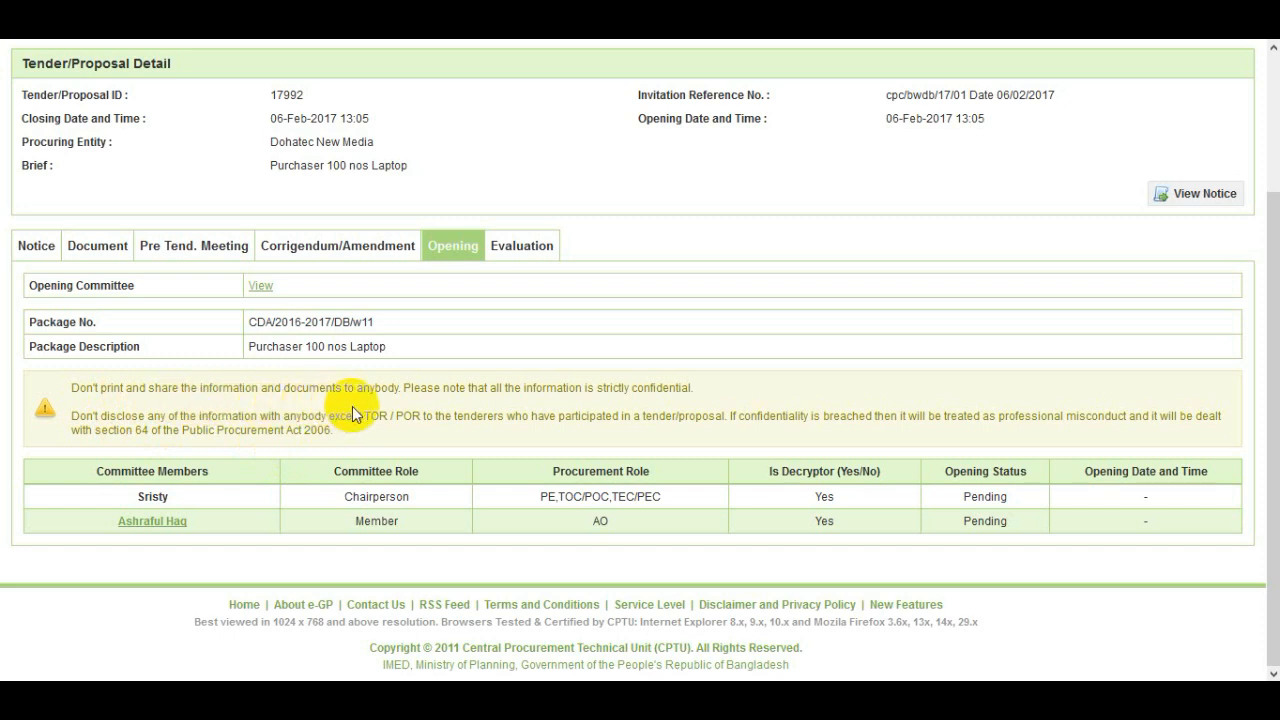
pyautogui.click(176, 528)
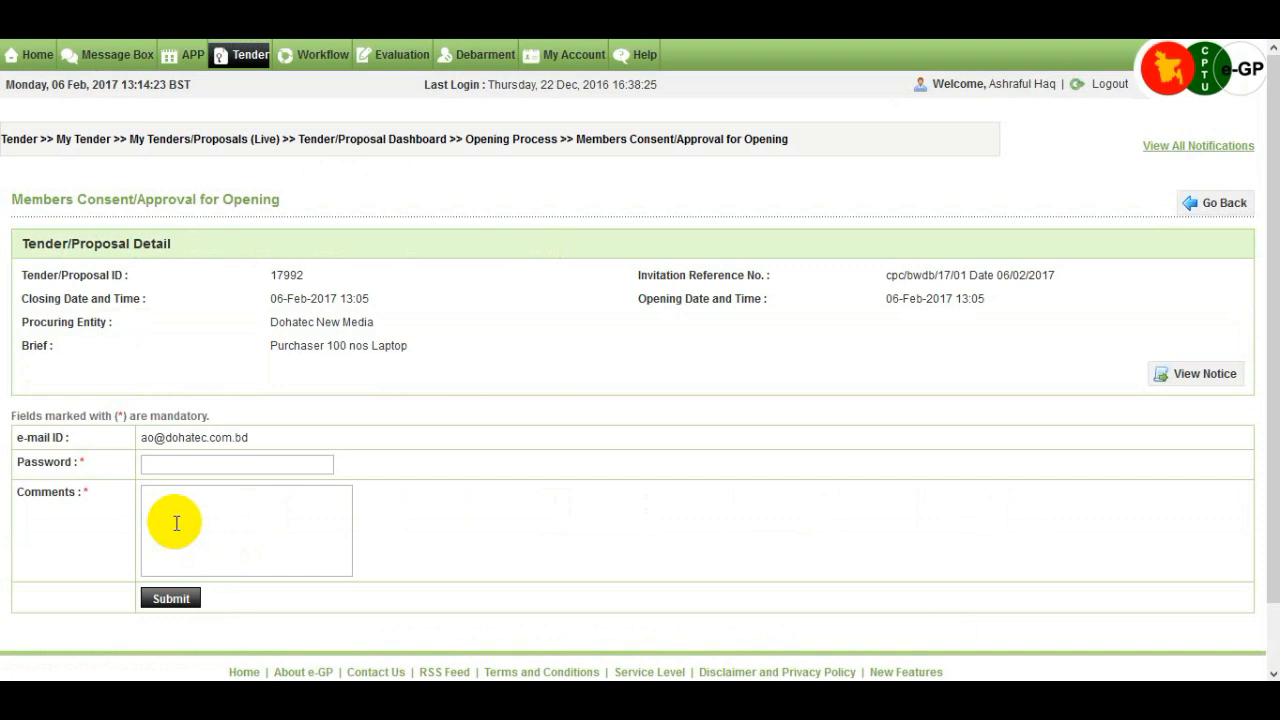
pyautogui.click(181, 466)
pyautogui.write('••••••••')
pyautogui.click(187, 528)
pyautogui.write('open')
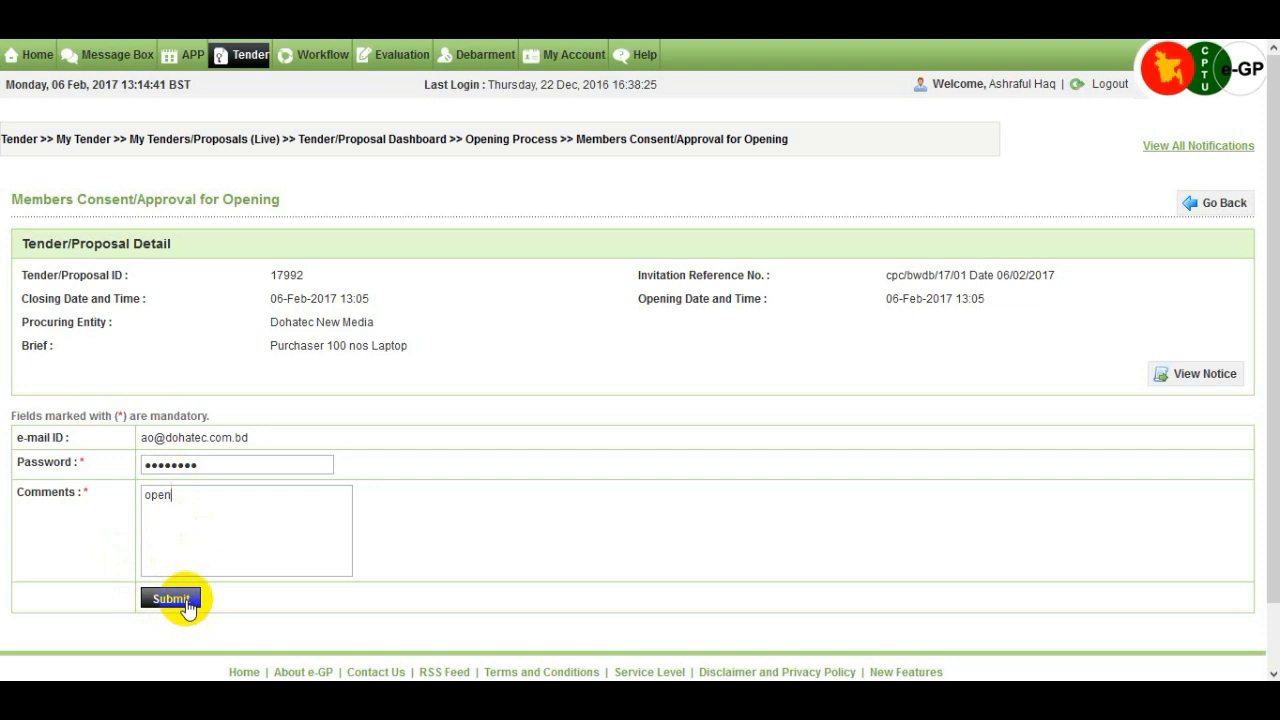
pyautogui.click(188, 603)
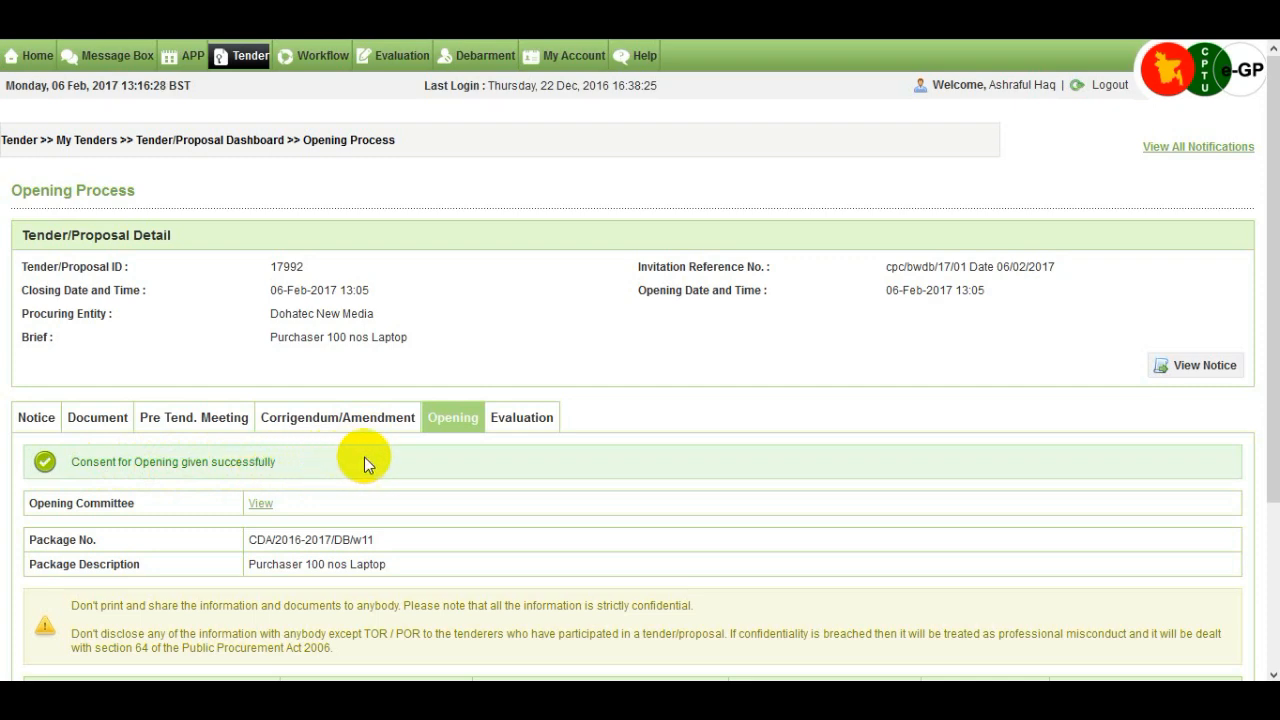
# - Generate the TOR/TER report template for the tender and acknowledge the notice
pyautogui.scroll(-3, 450, 462)
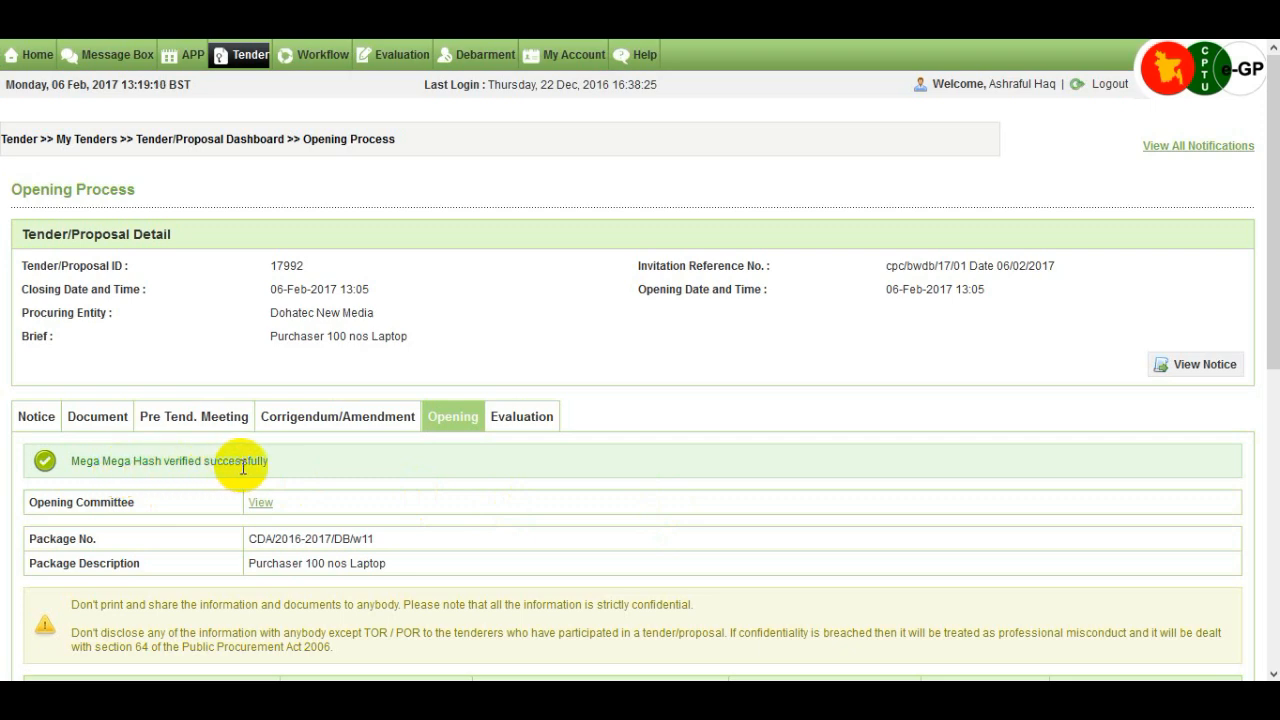
pyautogui.scroll(-1, 430, 495)
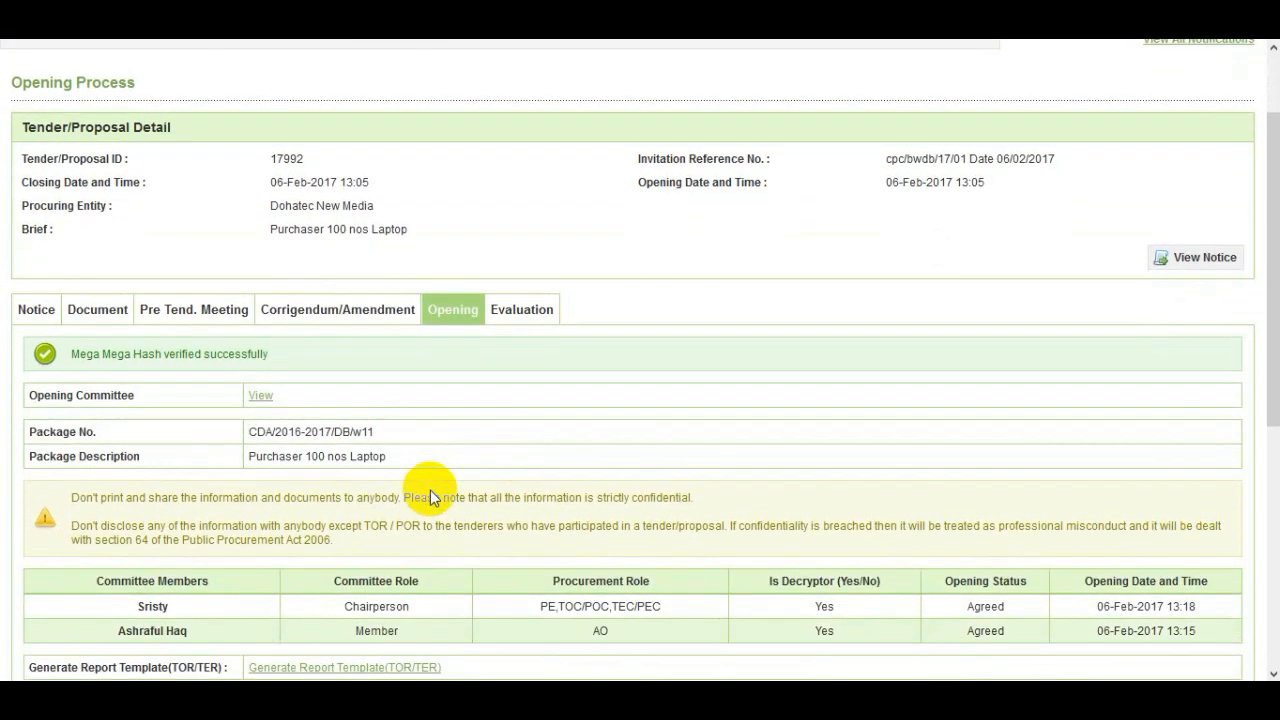
pyautogui.scroll(-1, 432, 497)
pyautogui.scroll(-1, 431, 490)
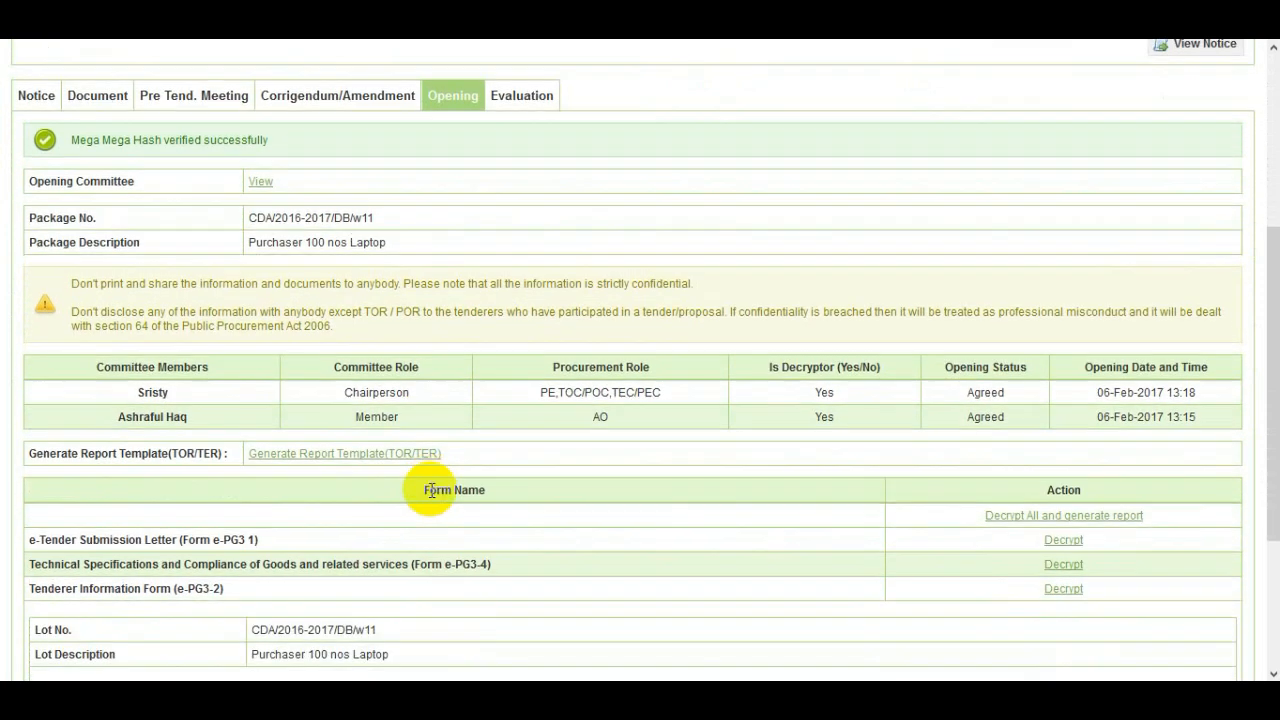
pyautogui.scroll(-1, 430, 490)
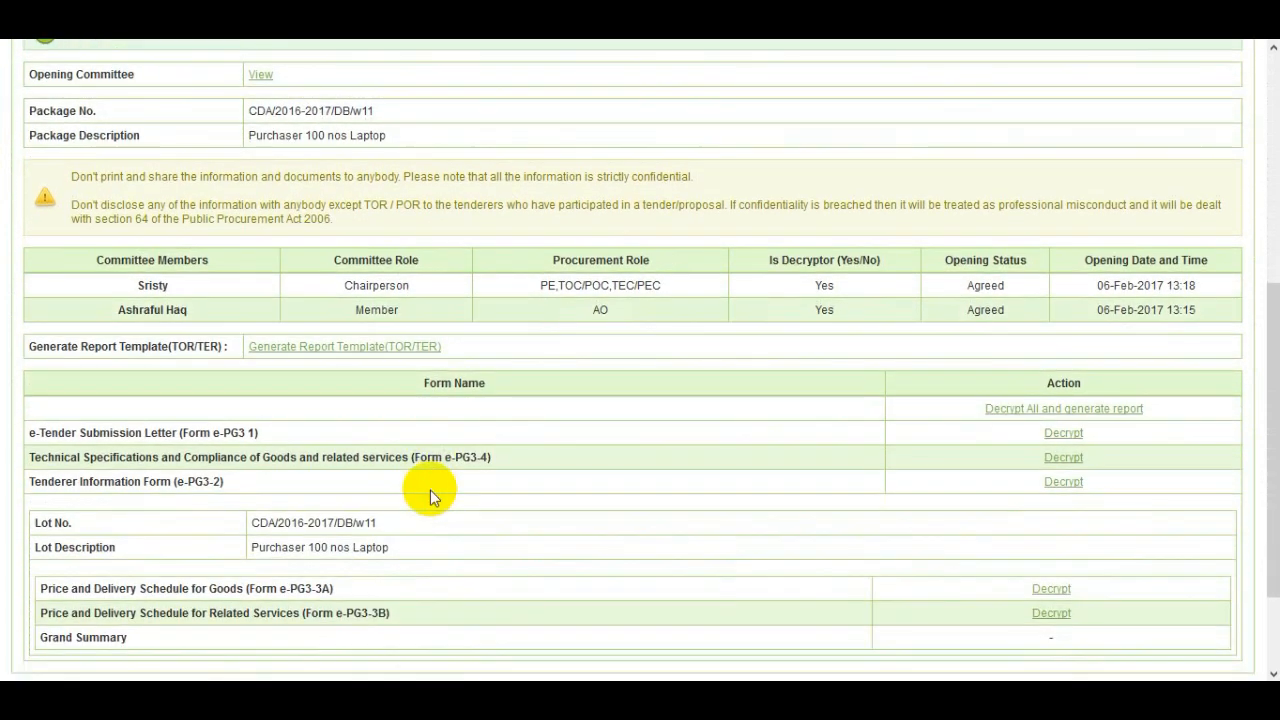
pyautogui.click(395, 352)
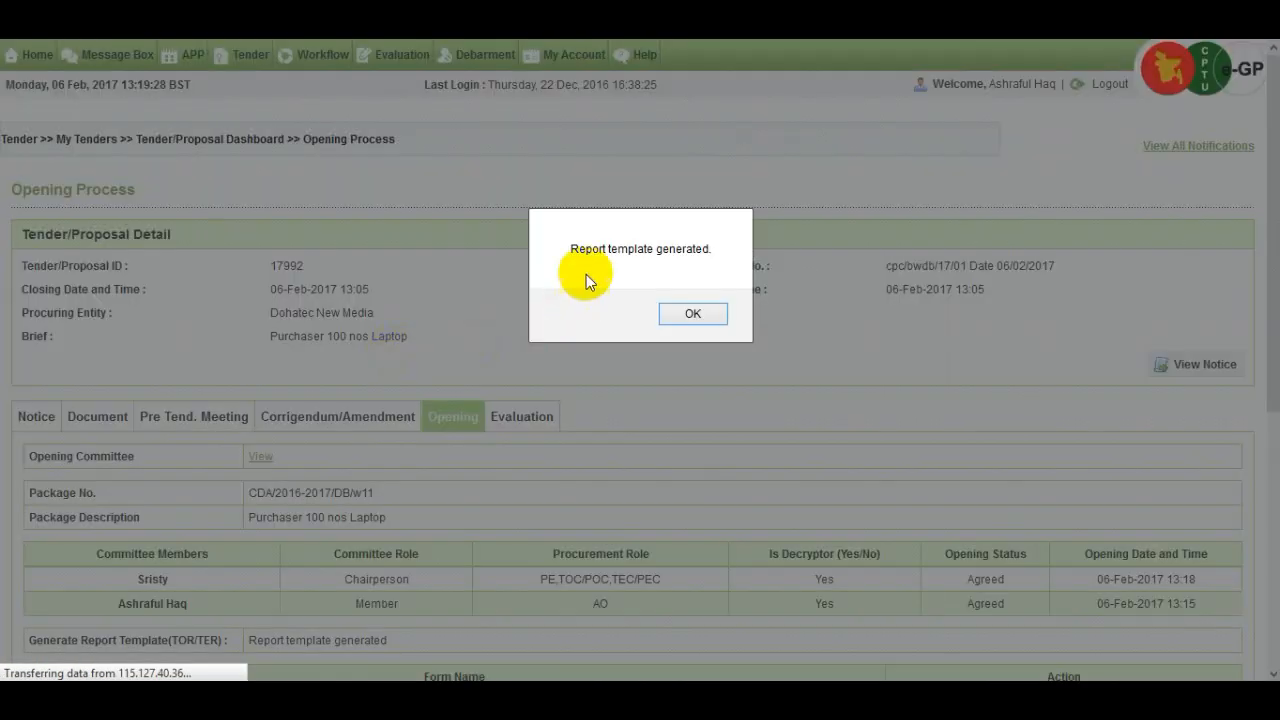
pyautogui.click(691, 313)
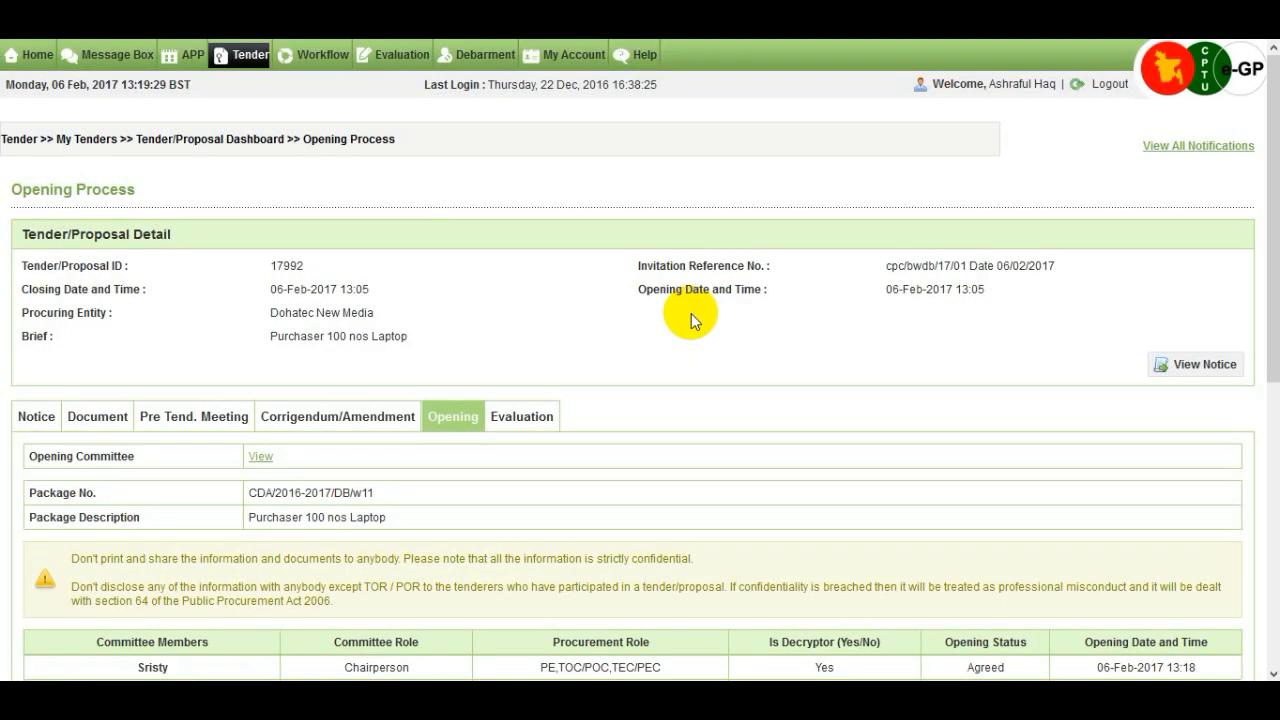
# - Decrypt all tender forms and generate their reports, verifying with the account password
pyautogui.scroll(-2, 642, 401)
pyautogui.scroll(-2, 642, 401)
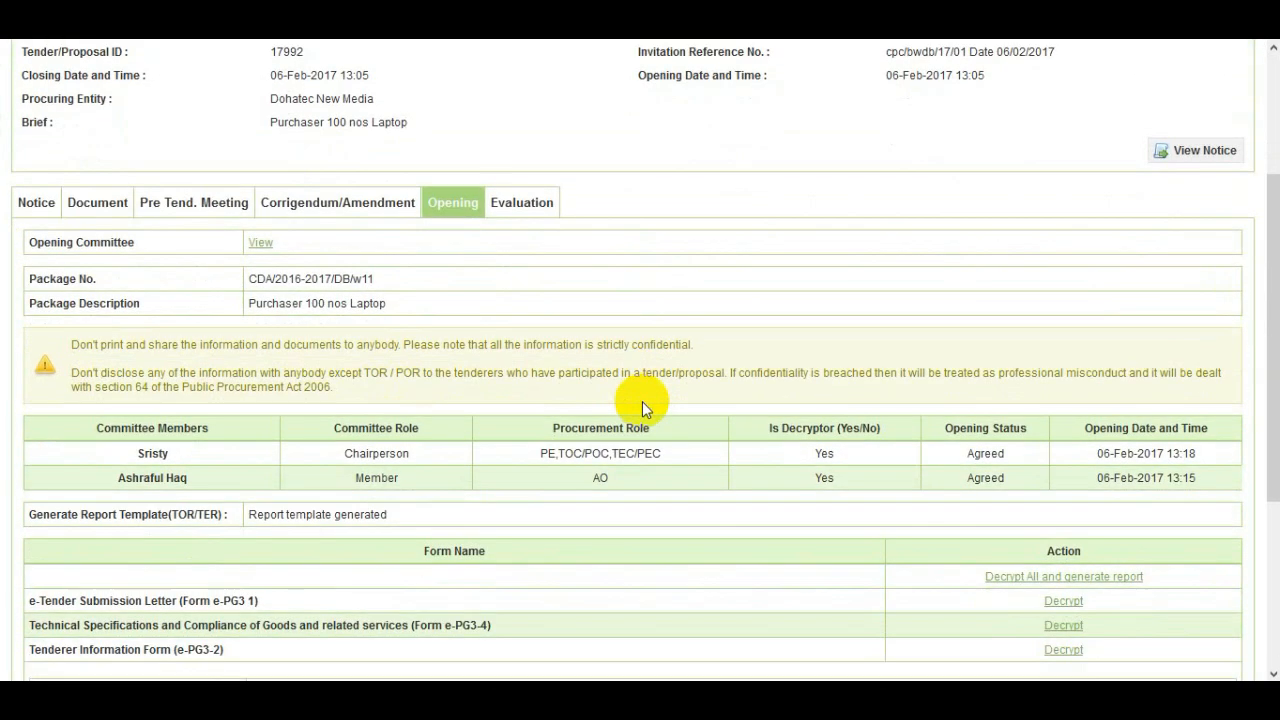
pyautogui.scroll(-1, 859, 435)
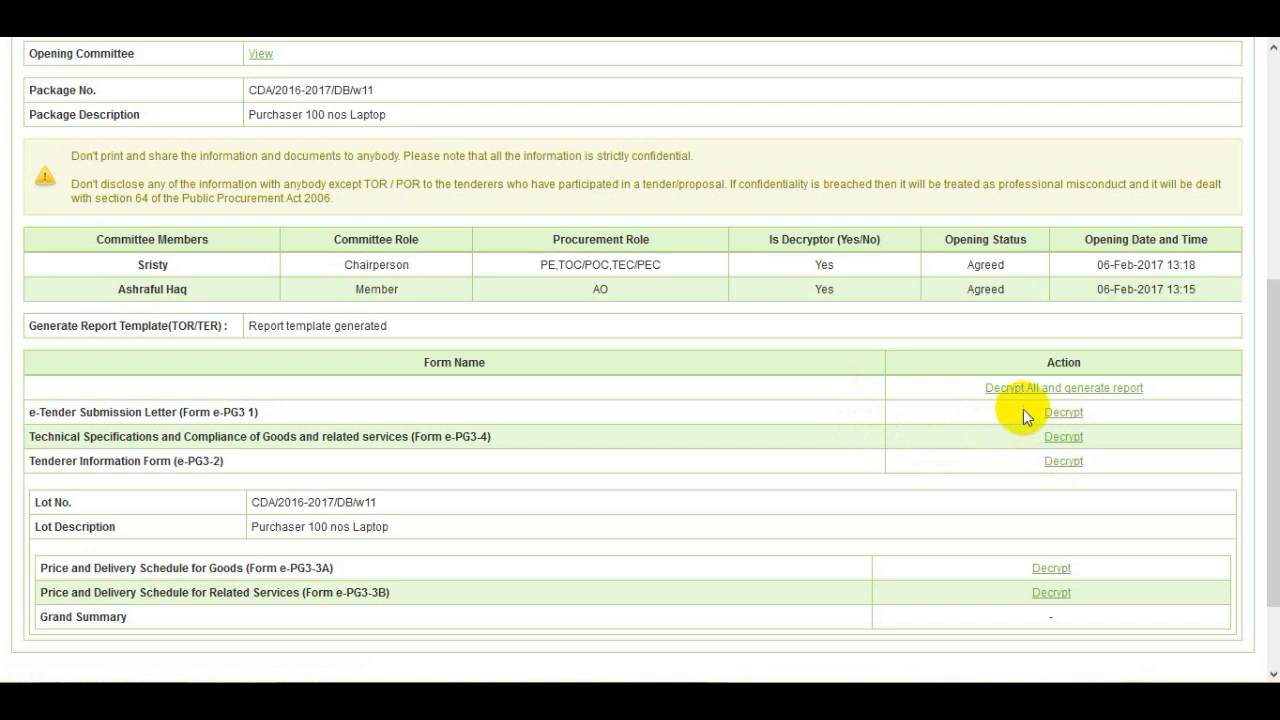
pyautogui.click(1115, 400)
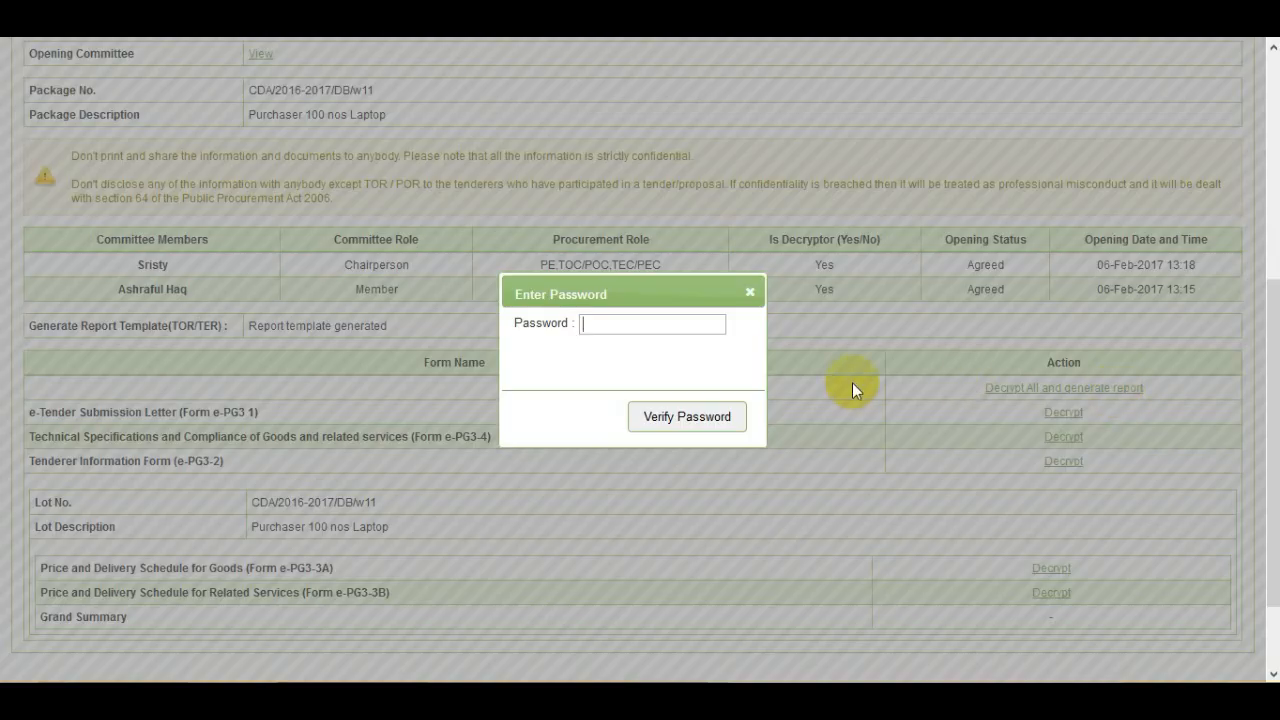
pyautogui.write('•••')
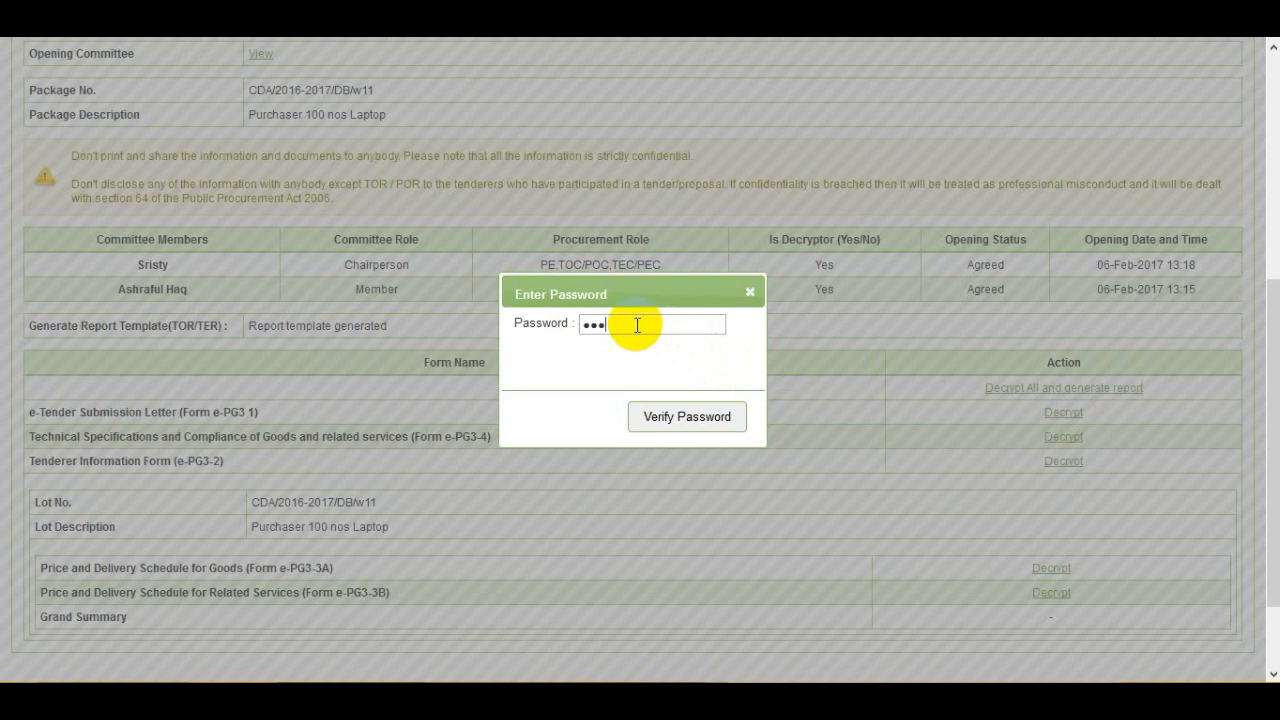
pyautogui.write('••••••')
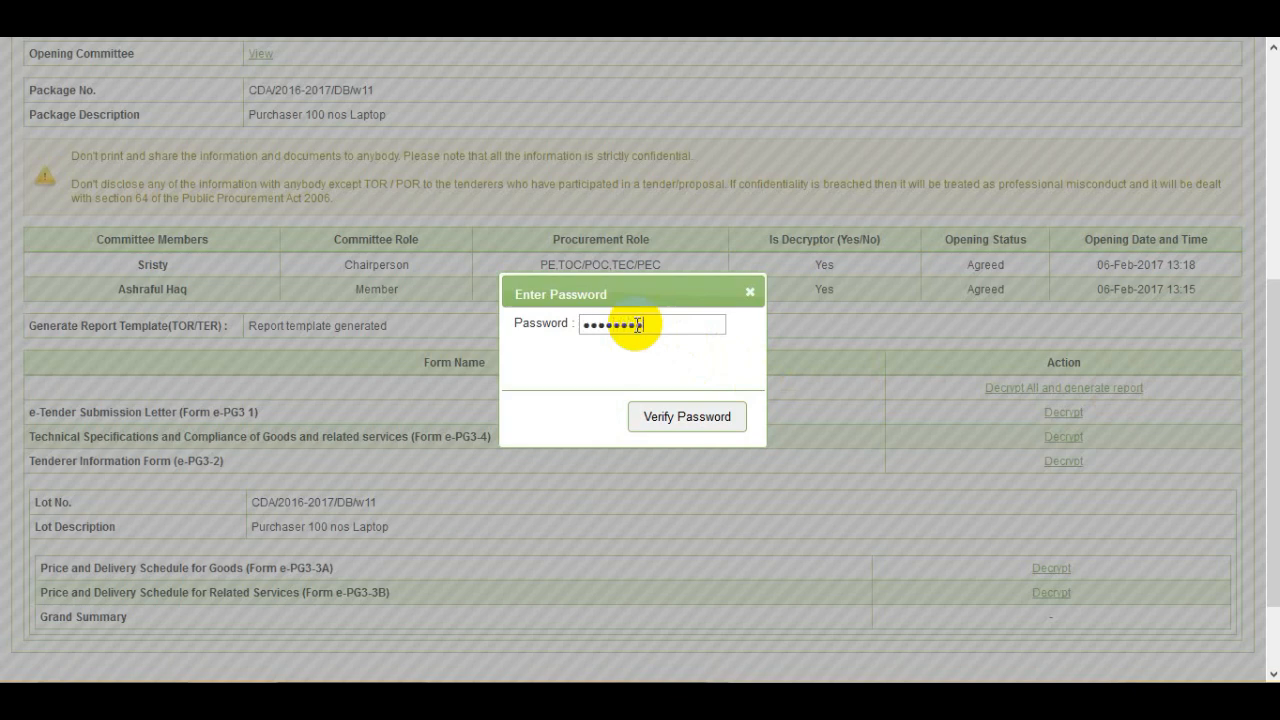
pyautogui.click(680, 425)
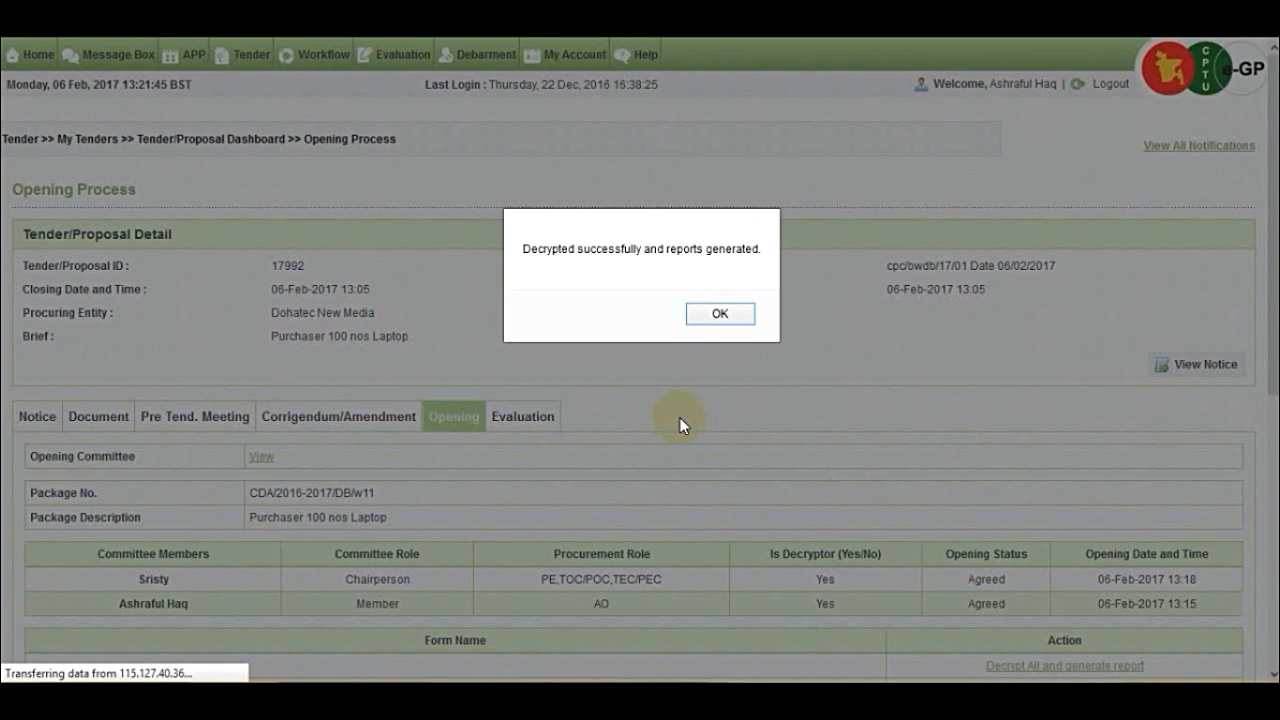
pyautogui.click(721, 316)
# - View the Comparative Report of the e-Tender Submission Letter (Form e-PG3 1) and return to the dashboard
pyautogui.scroll(-3, 924, 476)
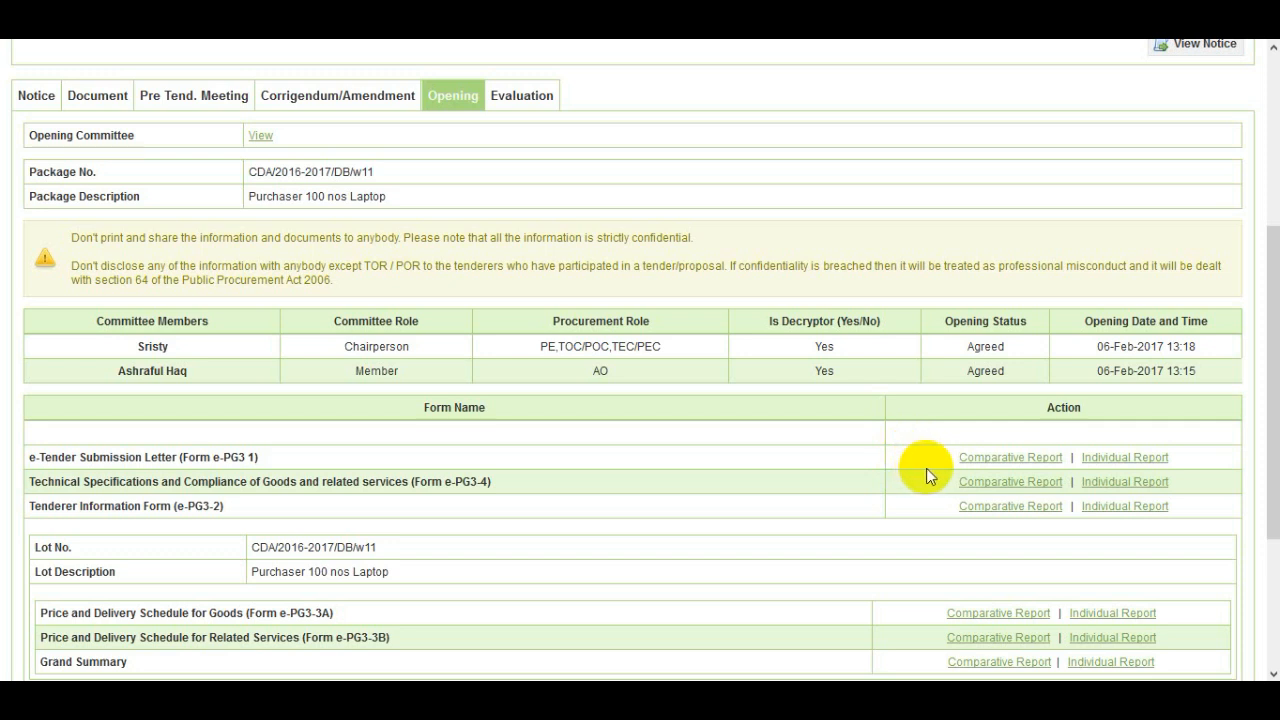
pyautogui.click(961, 462)
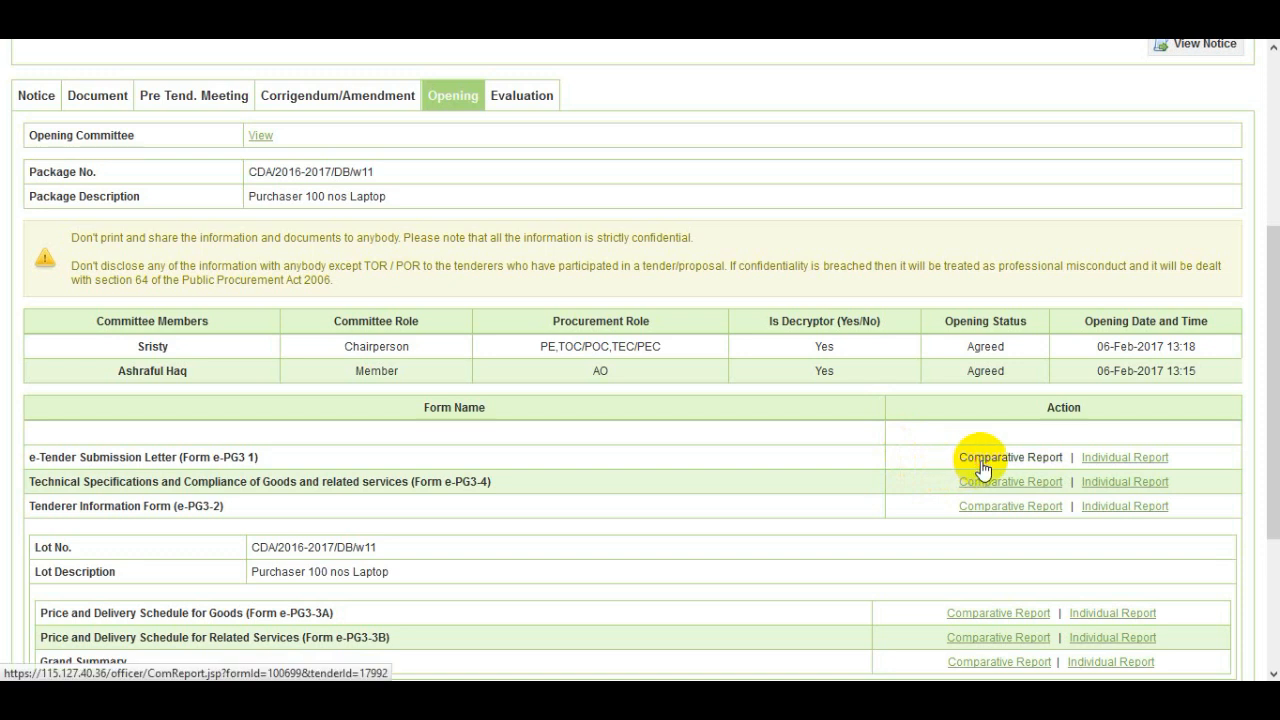
pyautogui.click(983, 466)
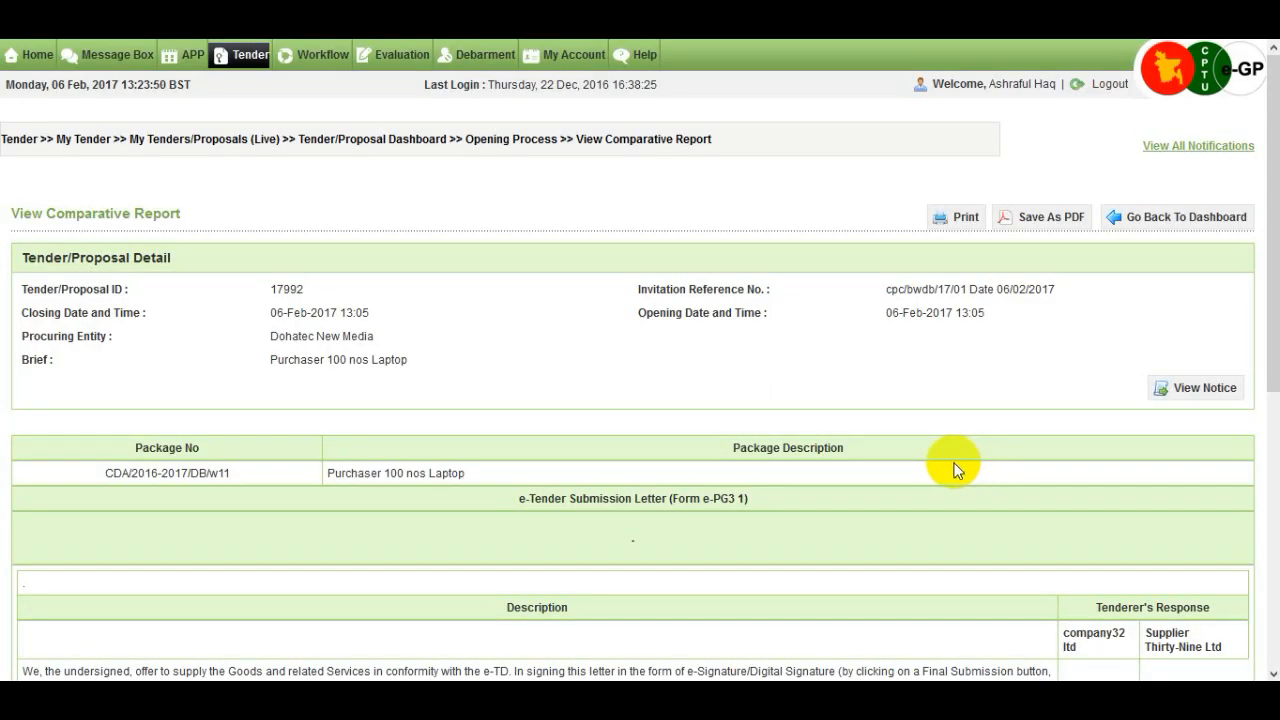
pyautogui.scroll(-2, 950, 465)
pyautogui.scroll(-3, 952, 458)
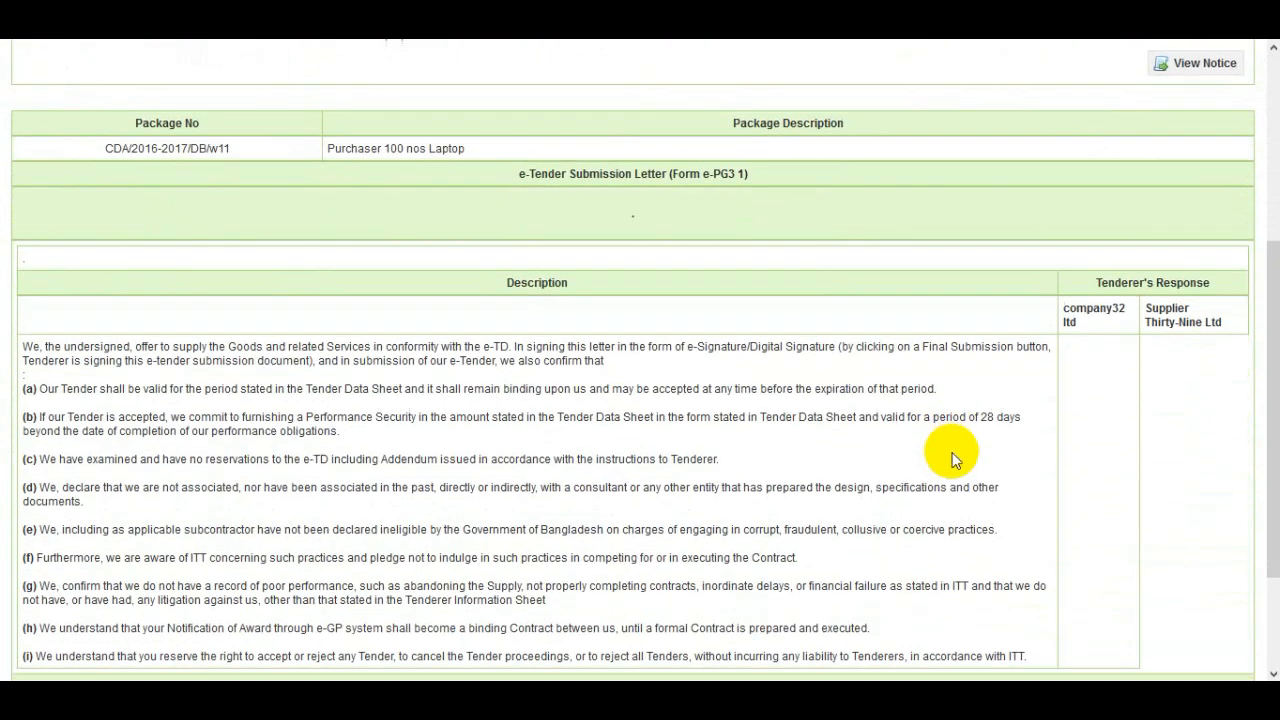
pyautogui.scroll(5, 952, 458)
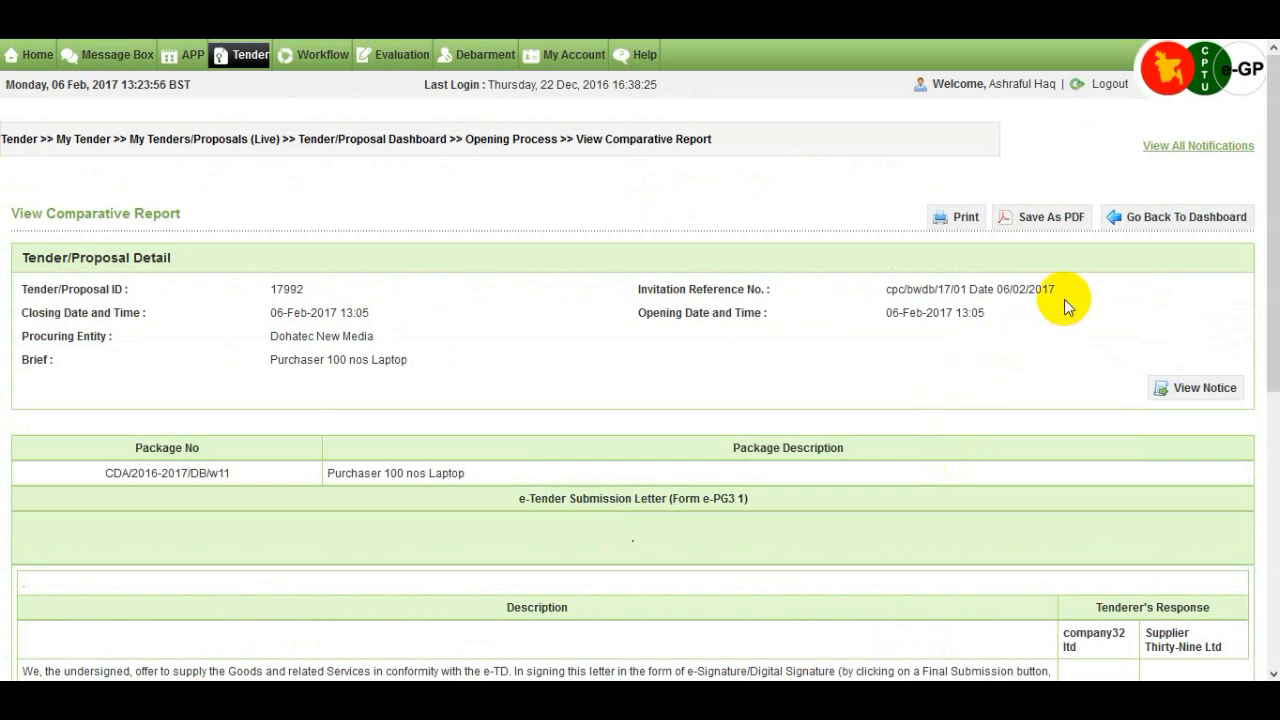
pyautogui.click(1160, 233)
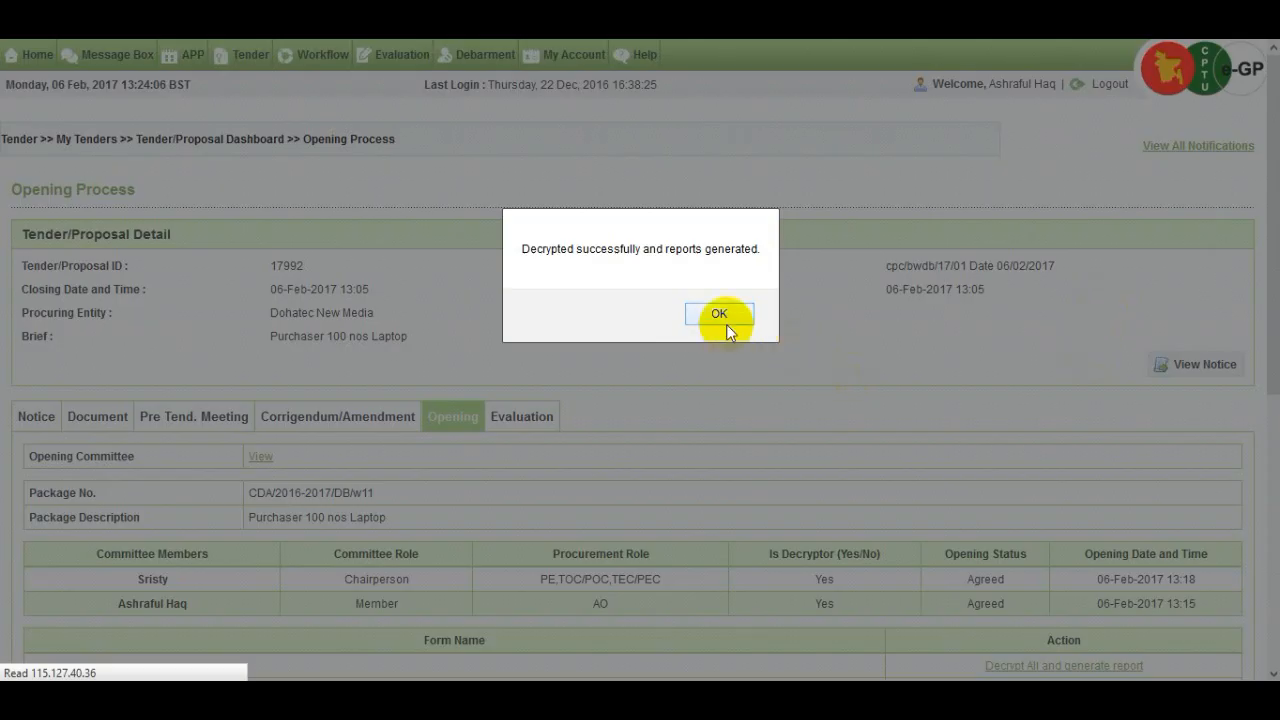
# - View the Individual Report of the e-Tender Submission Letter (Form e-PG3 1) and return to the dashboard
pyautogui.click(719, 314)
pyautogui.scroll(-1, 1030, 418)
pyautogui.scroll(-4, 1030, 418)
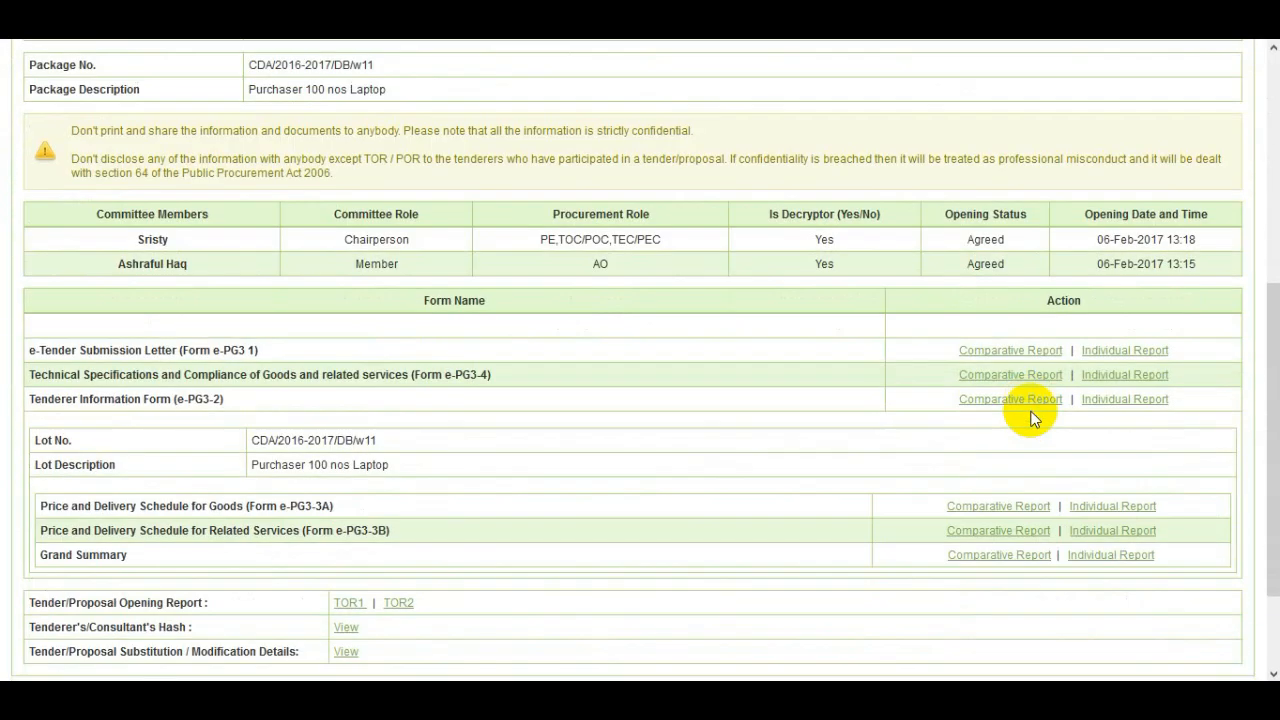
pyautogui.click(1160, 354)
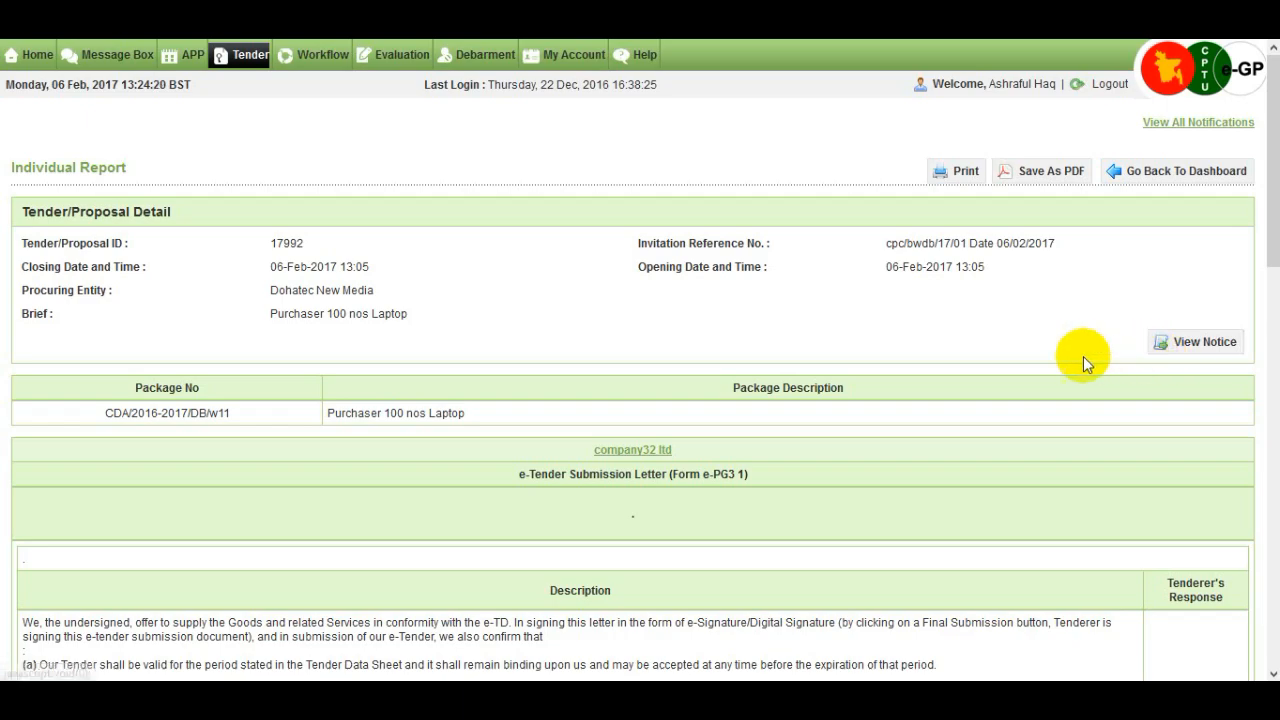
pyautogui.scroll(-6, 892, 353)
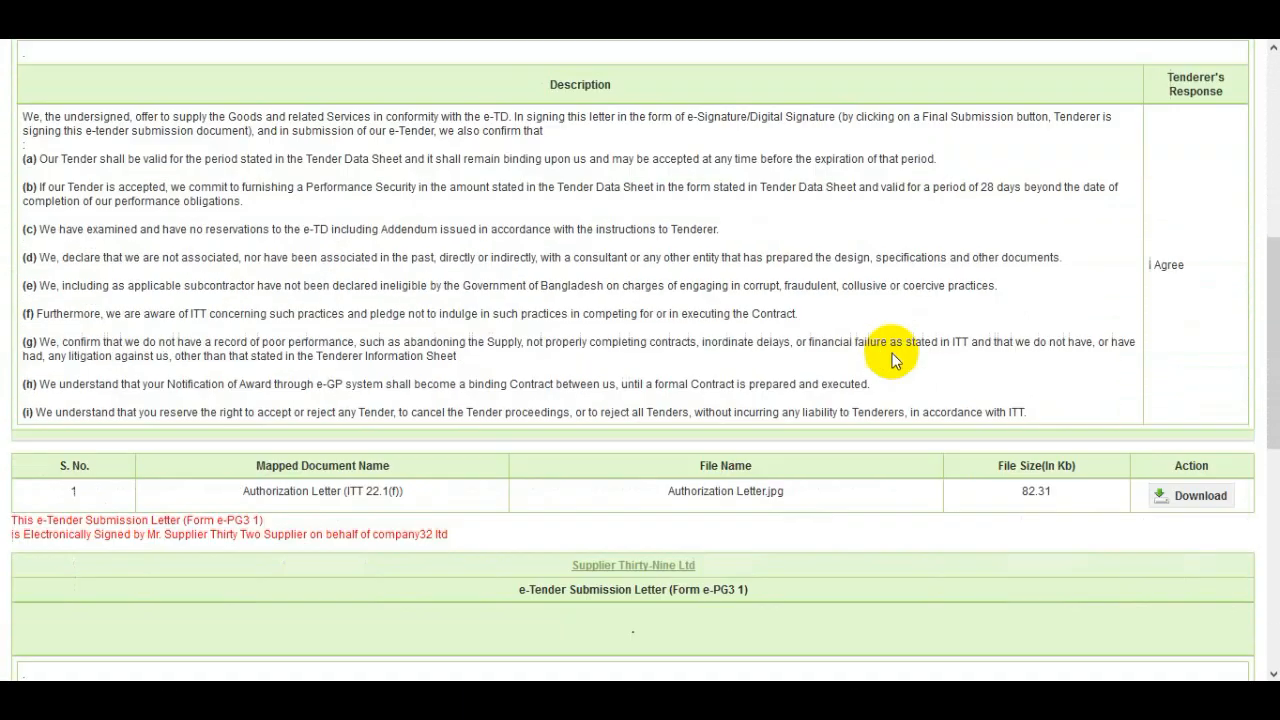
pyautogui.scroll(8, 893, 360)
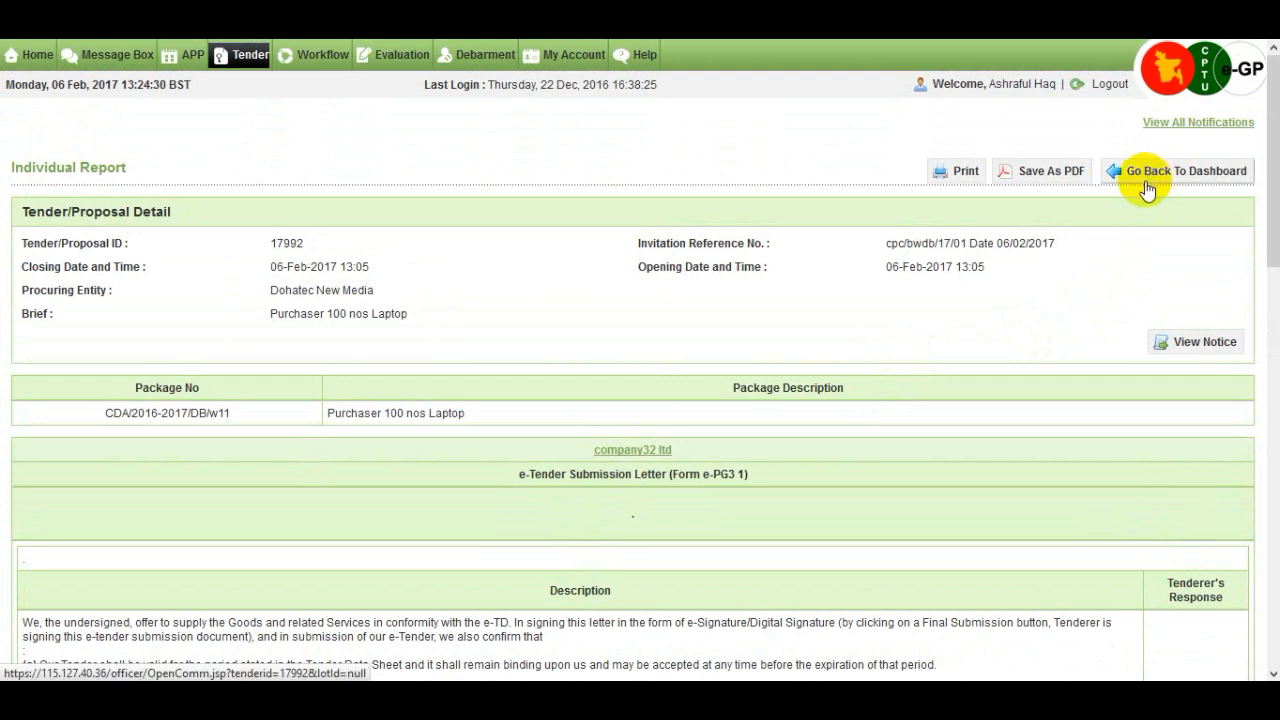
pyautogui.click(1146, 190)
# - Open Tender/Proposal Opening Report 1 (TOR1) and review it through to the TOC Members section
pyautogui.scroll(-3, 1102, 328)
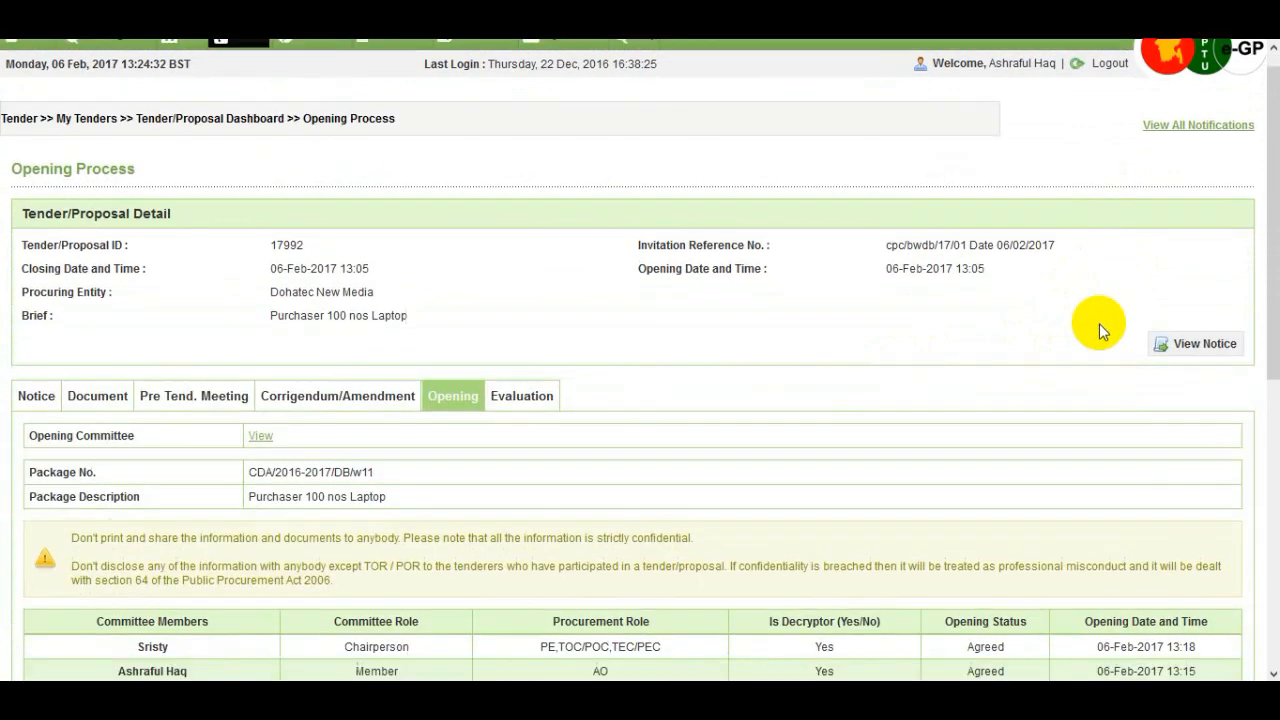
pyautogui.scroll(-3, 1098, 324)
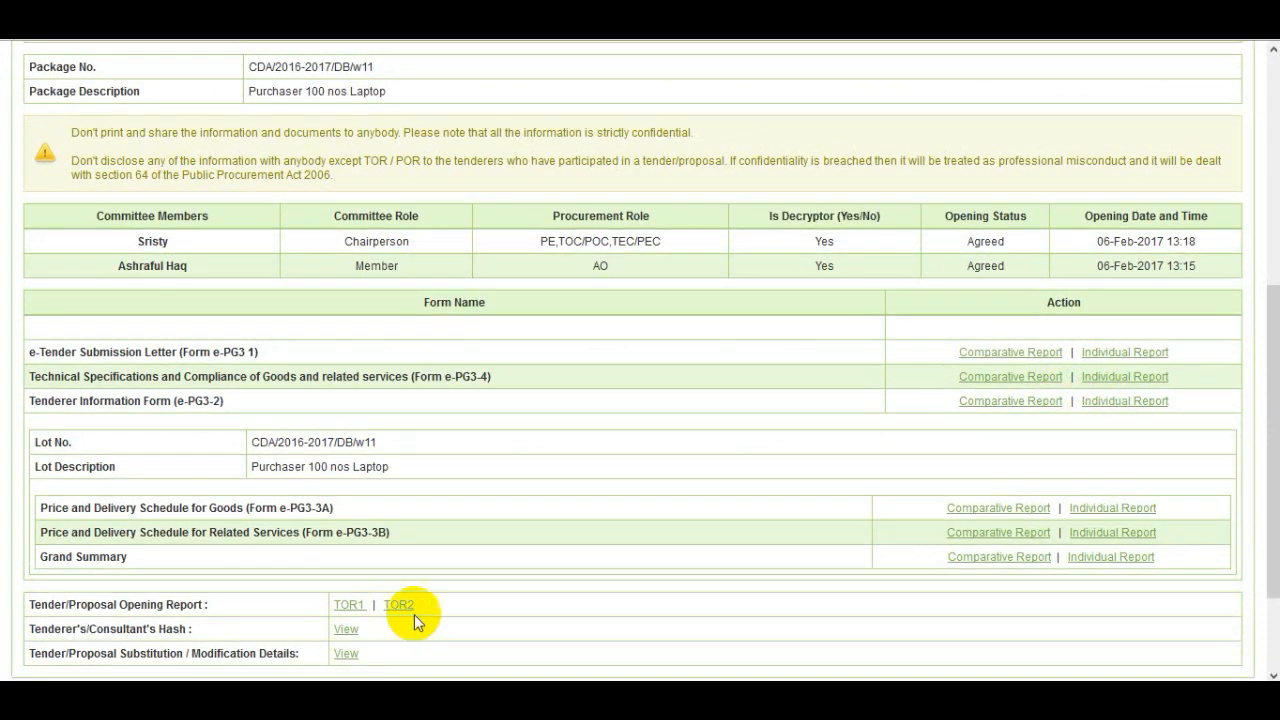
pyautogui.click(362, 608)
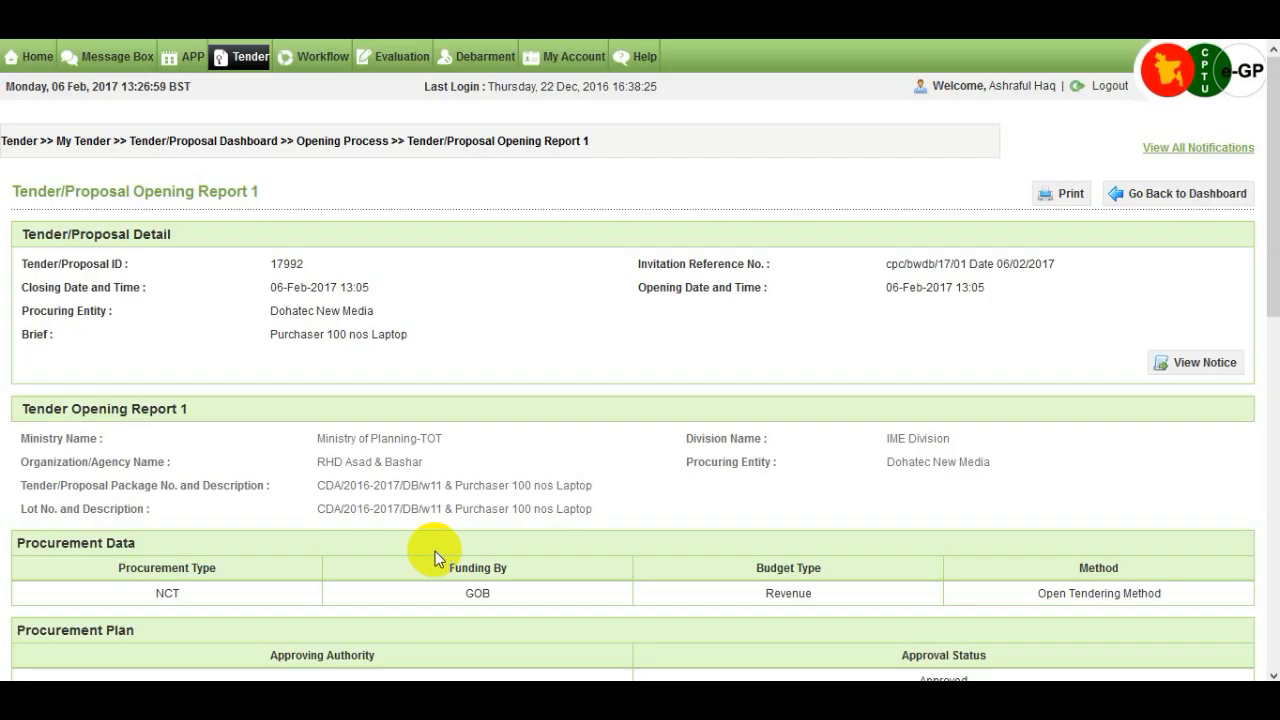
pyautogui.scroll(-1, 435, 551)
pyautogui.scroll(-1, 435, 551)
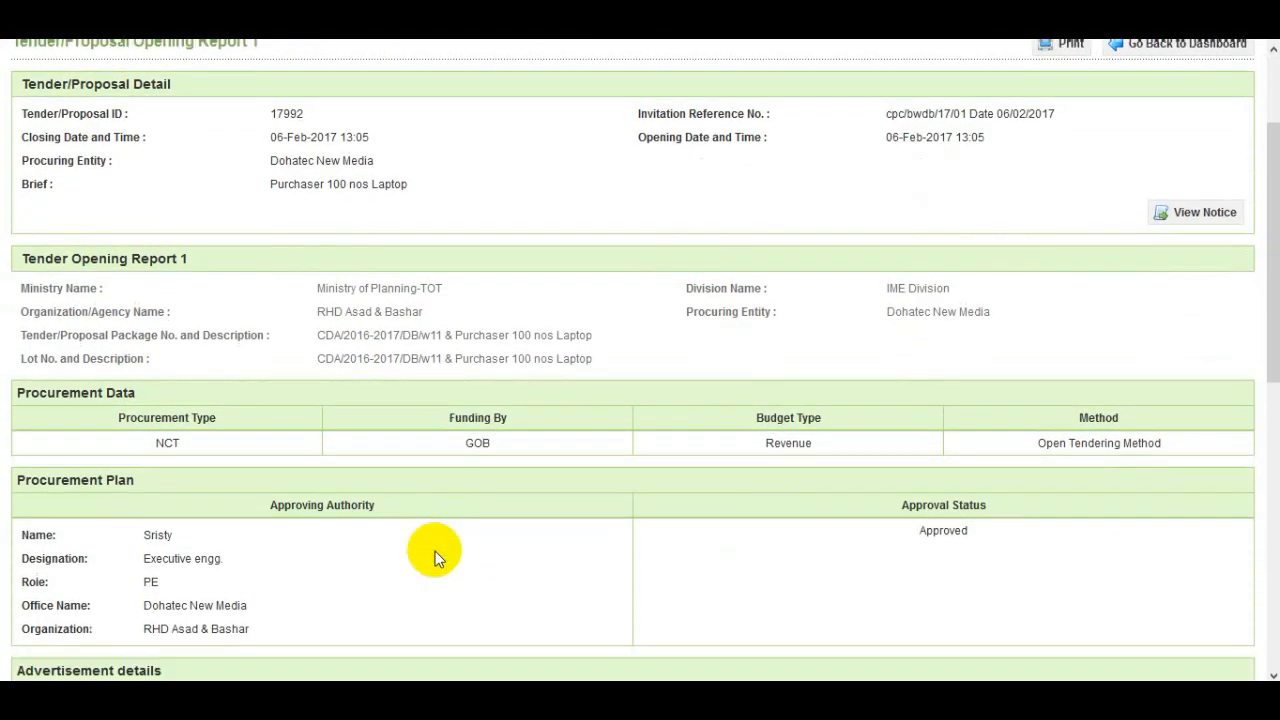
pyautogui.scroll(-2, 180, 392)
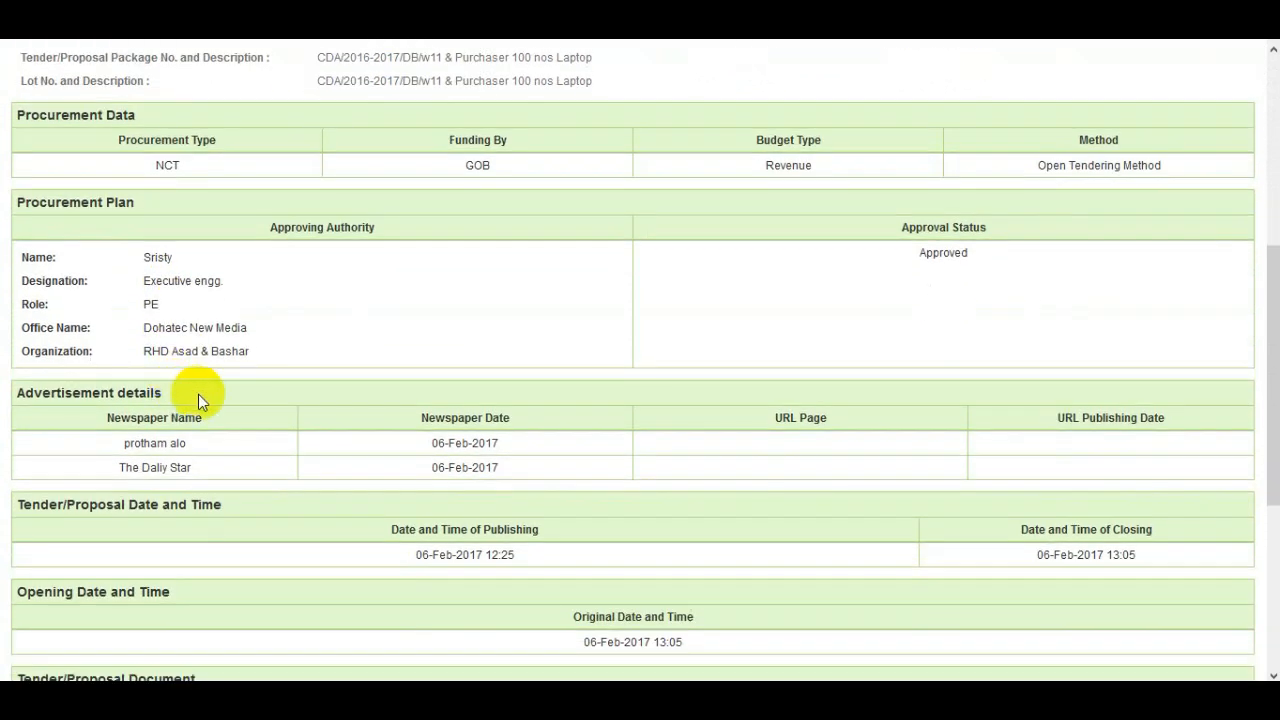
pyautogui.scroll(-2, 198, 394)
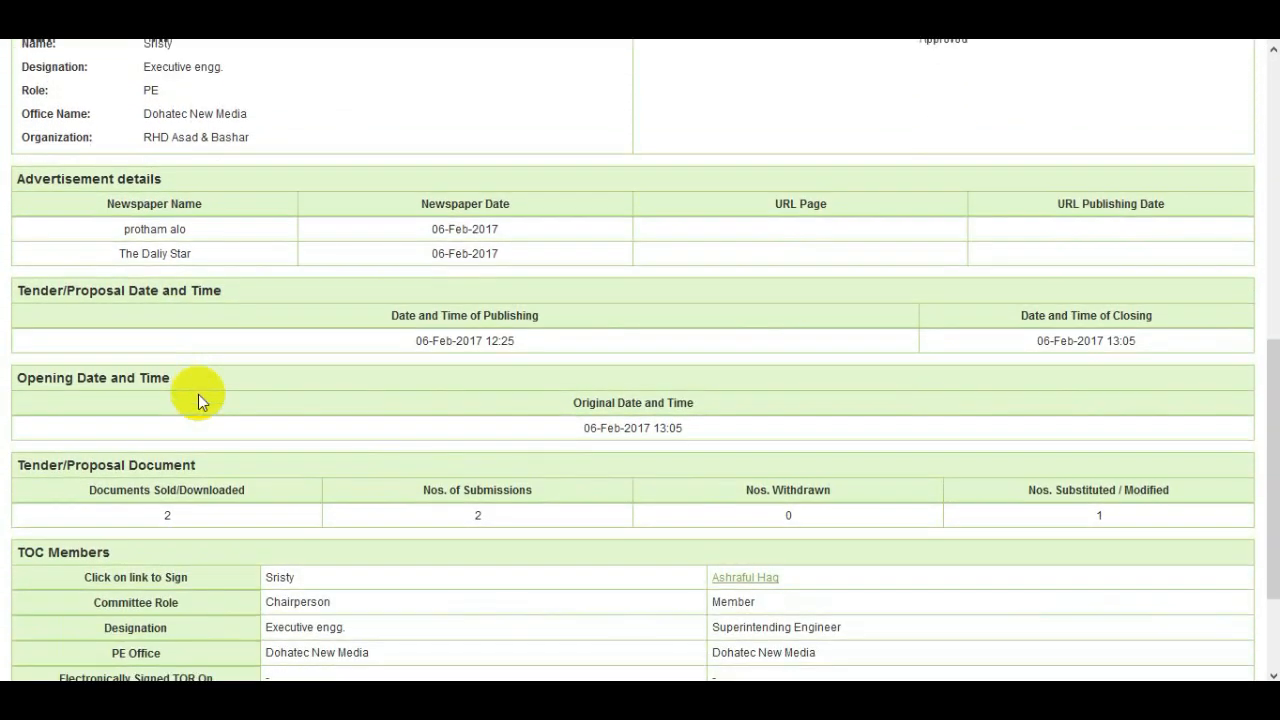
pyautogui.scroll(-1, 198, 394)
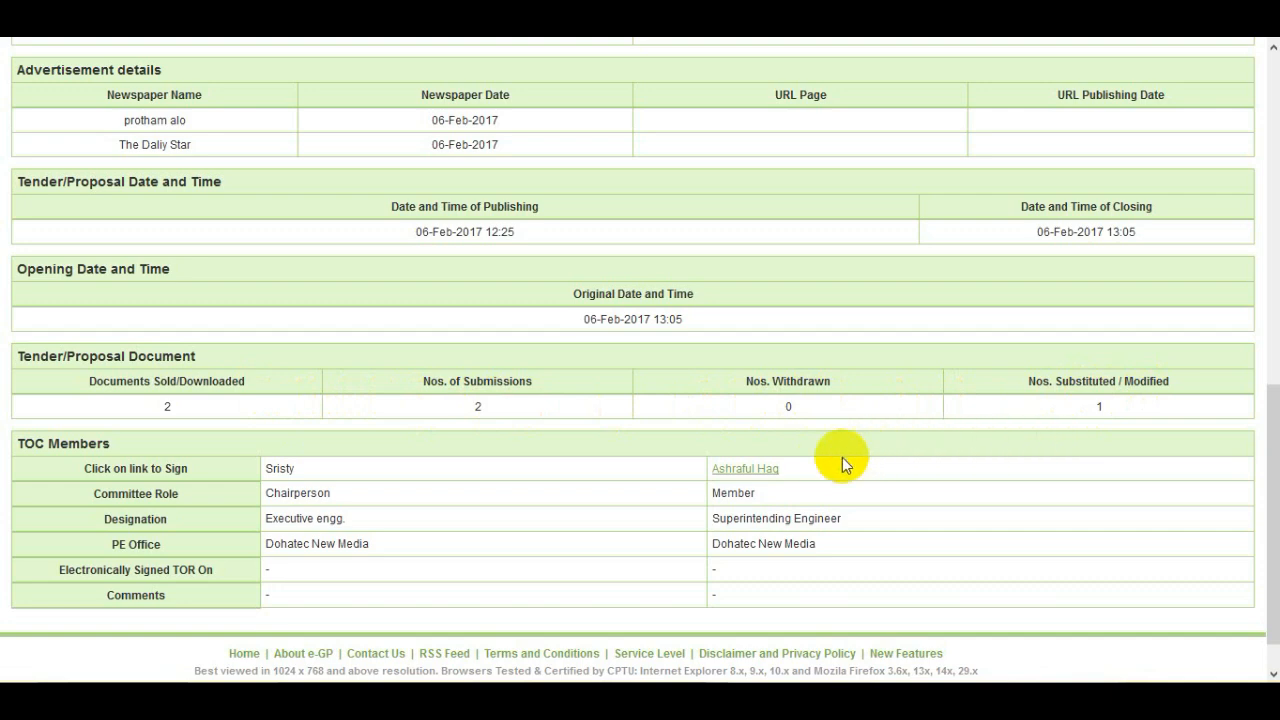
# - Sign TOR1 as the committee member with the account password and the comment "sign", and return to the dashboard
pyautogui.click(745, 468)
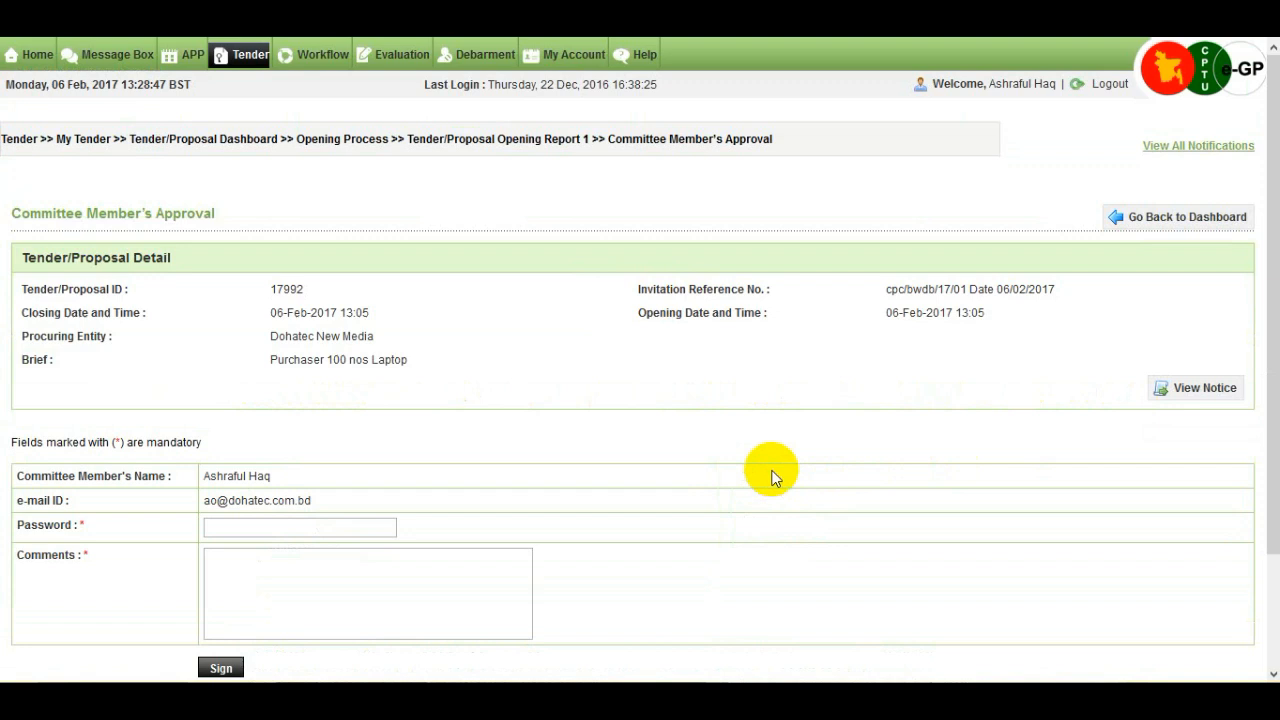
pyautogui.click(335, 526)
pyautogui.write('•••••••••')
pyautogui.click(302, 569)
pyautogui.write('sign')
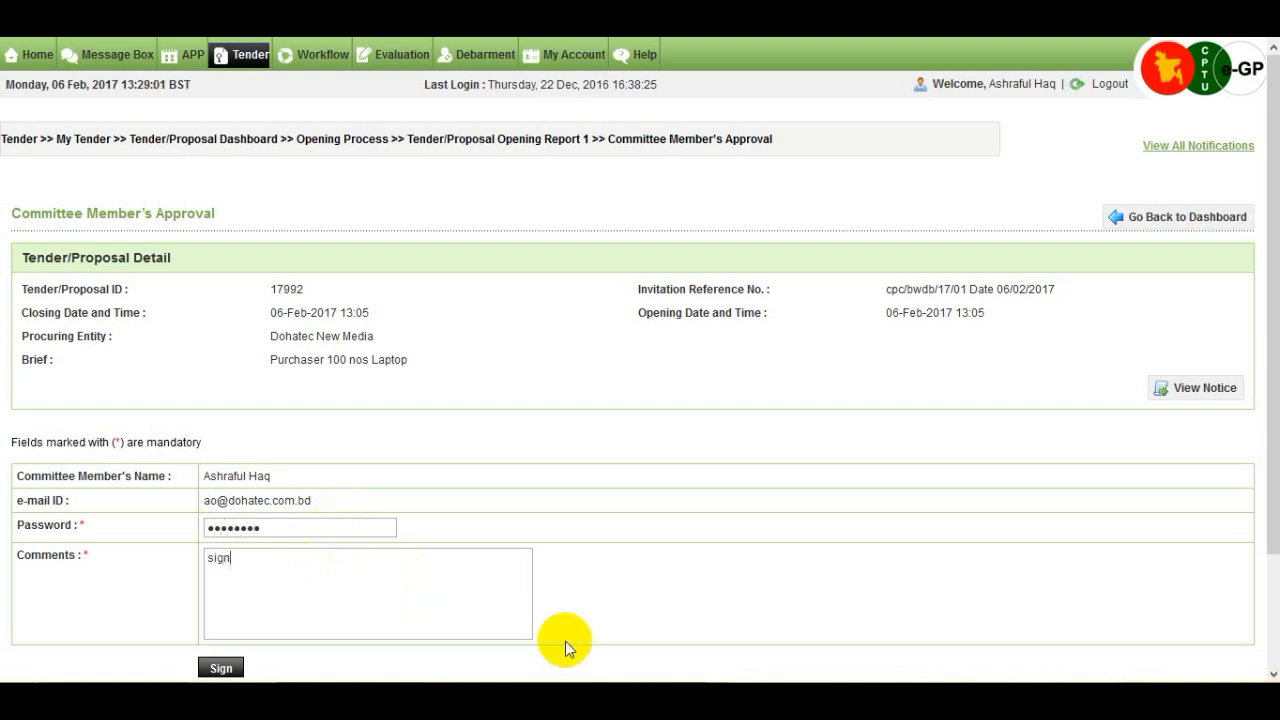
pyautogui.scroll(-1, 568, 641)
pyautogui.scroll(-2, 568, 641)
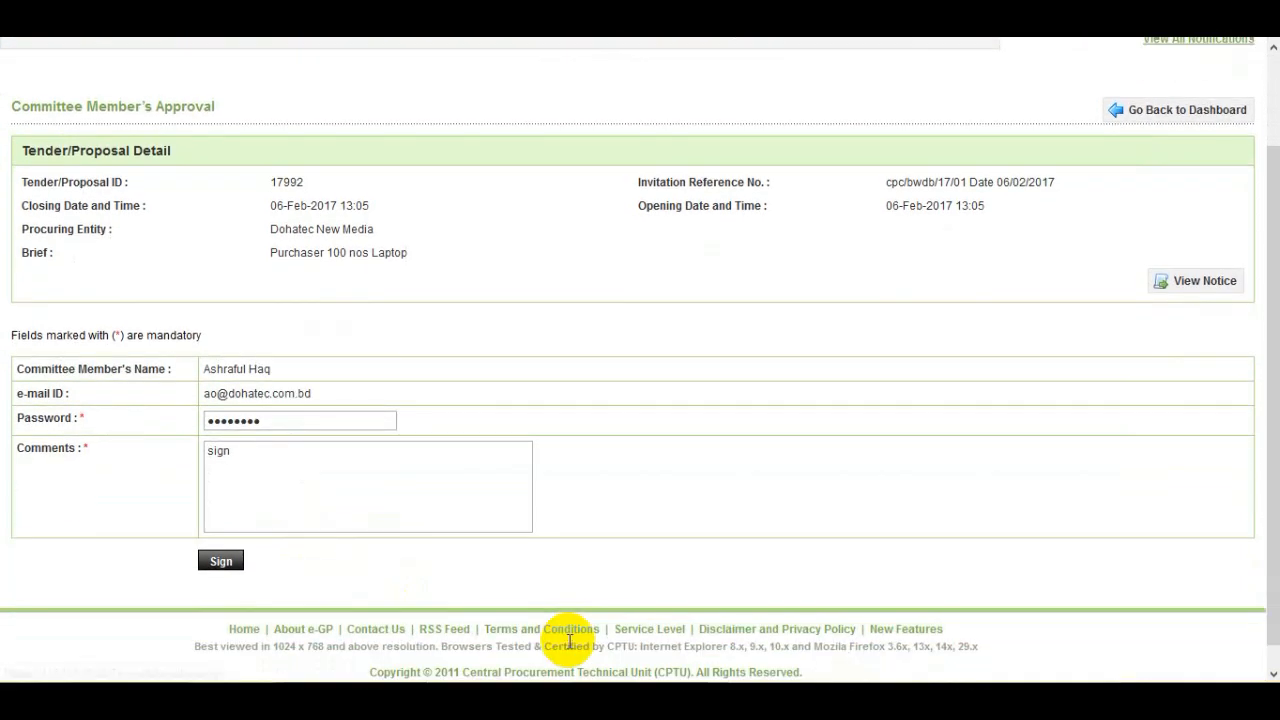
pyautogui.click(222, 566)
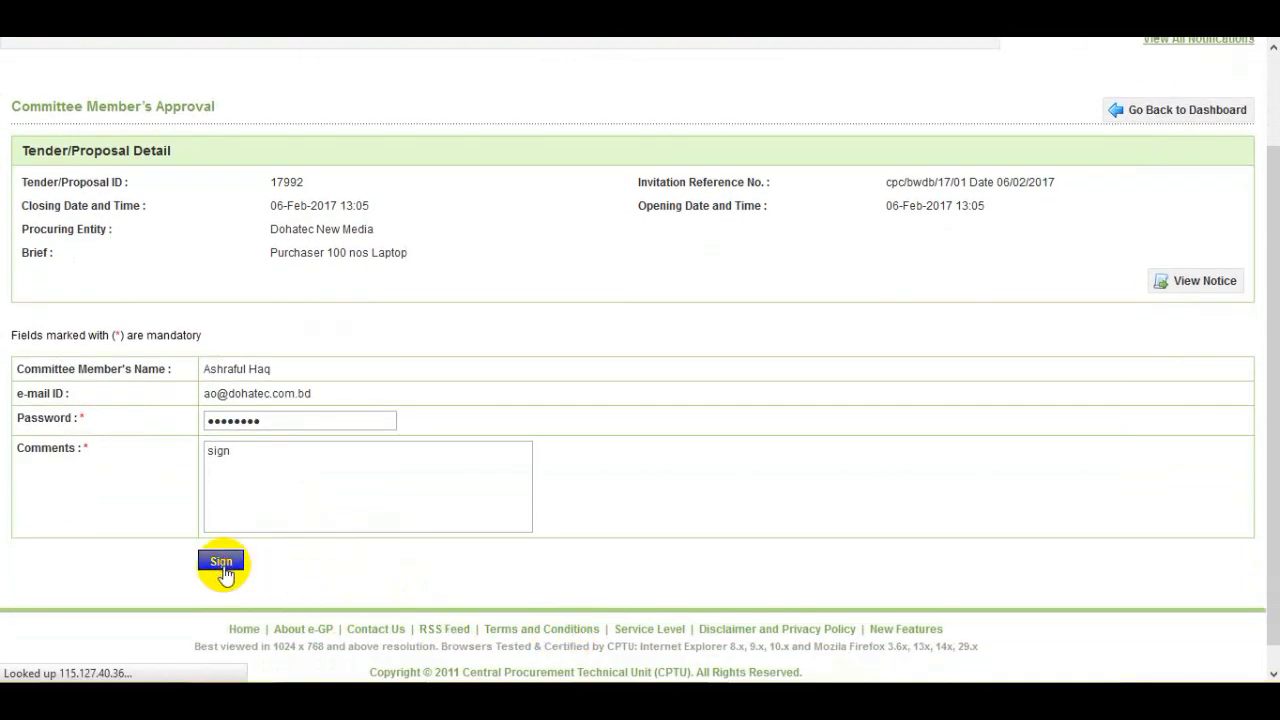
pyautogui.scroll(-4, 312, 560)
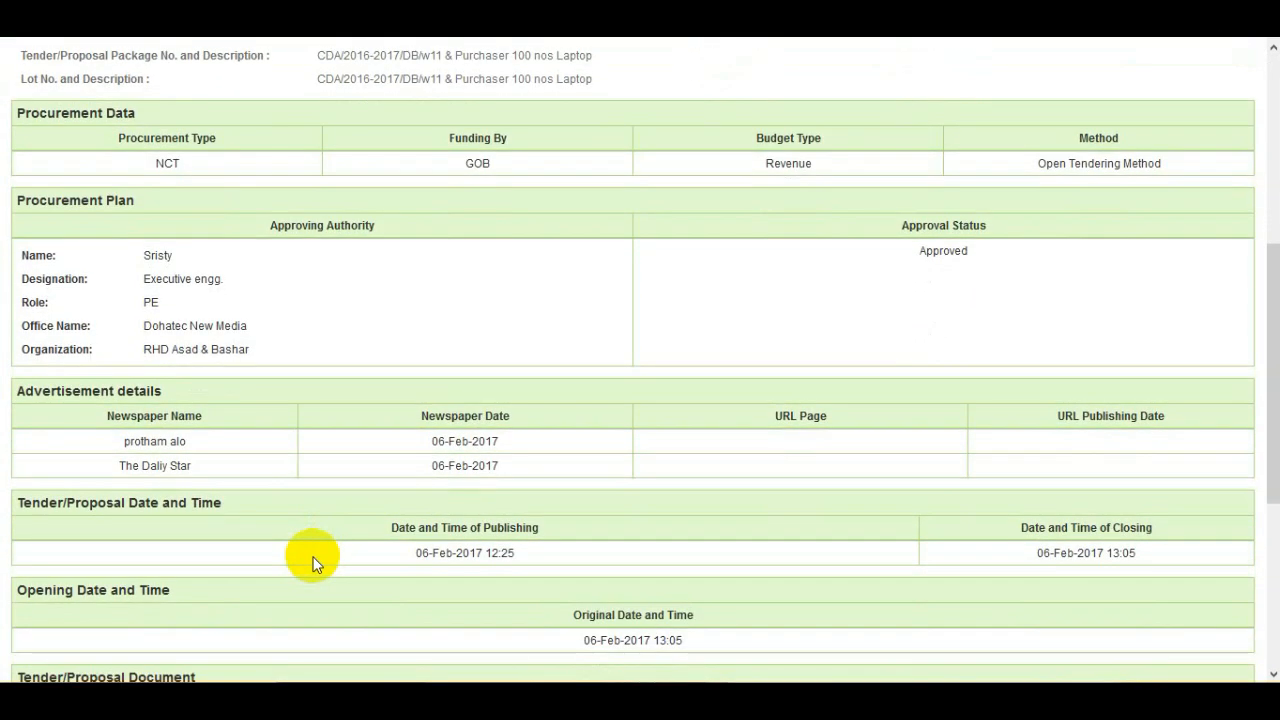
pyautogui.scroll(4, 1092, 283)
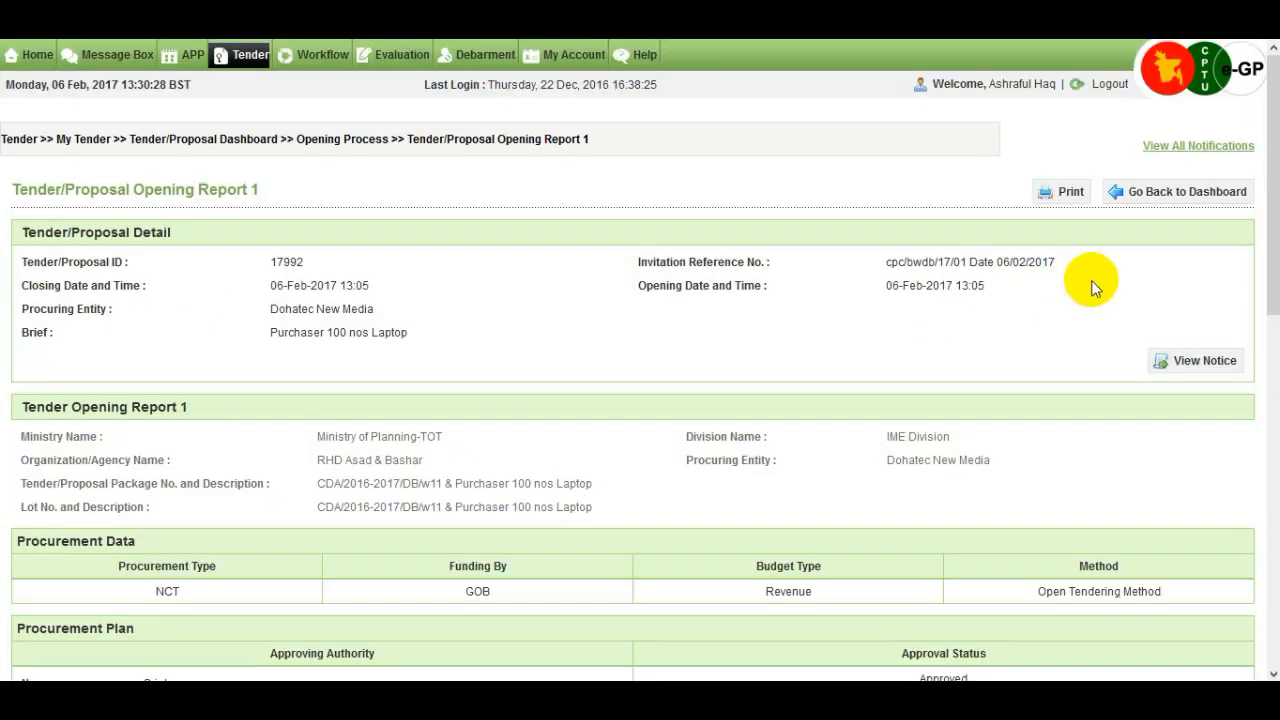
pyautogui.click(1160, 205)
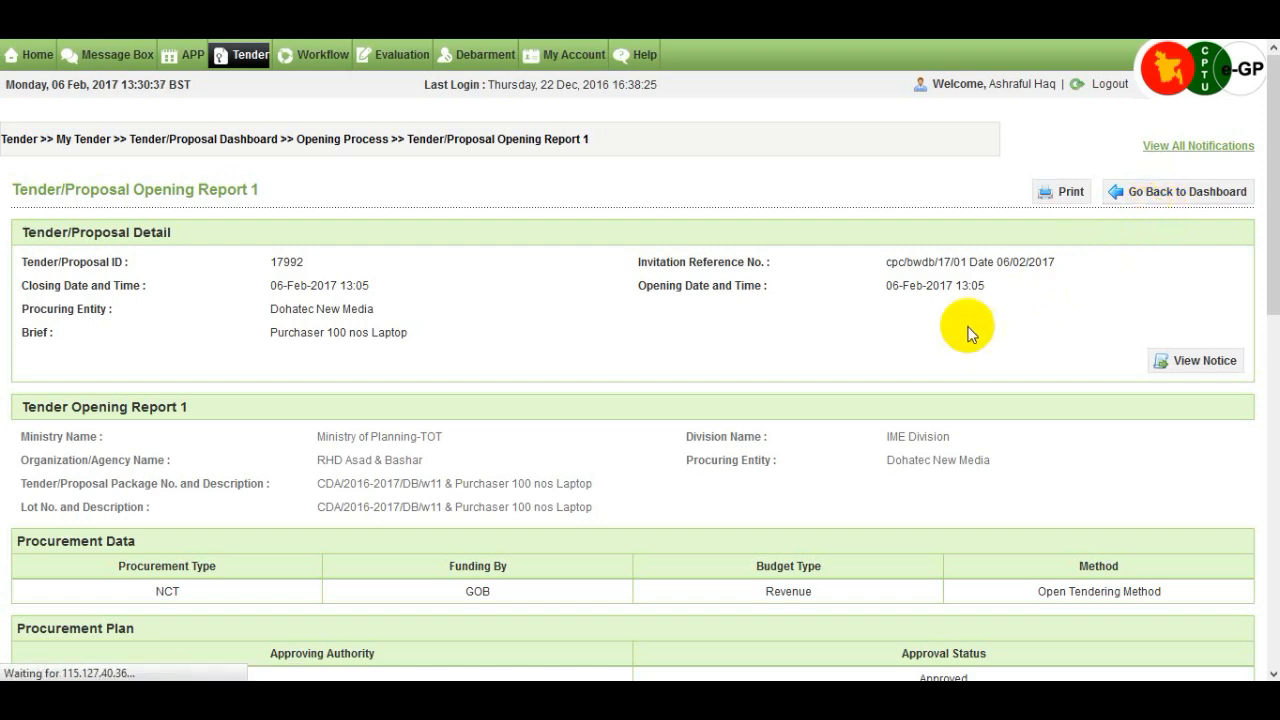
# - Open Tender Opening Report 2 (TOR2) and review the tenderers, quoted amounts and TOC Members section
pyautogui.scroll(-3, 636, 398)
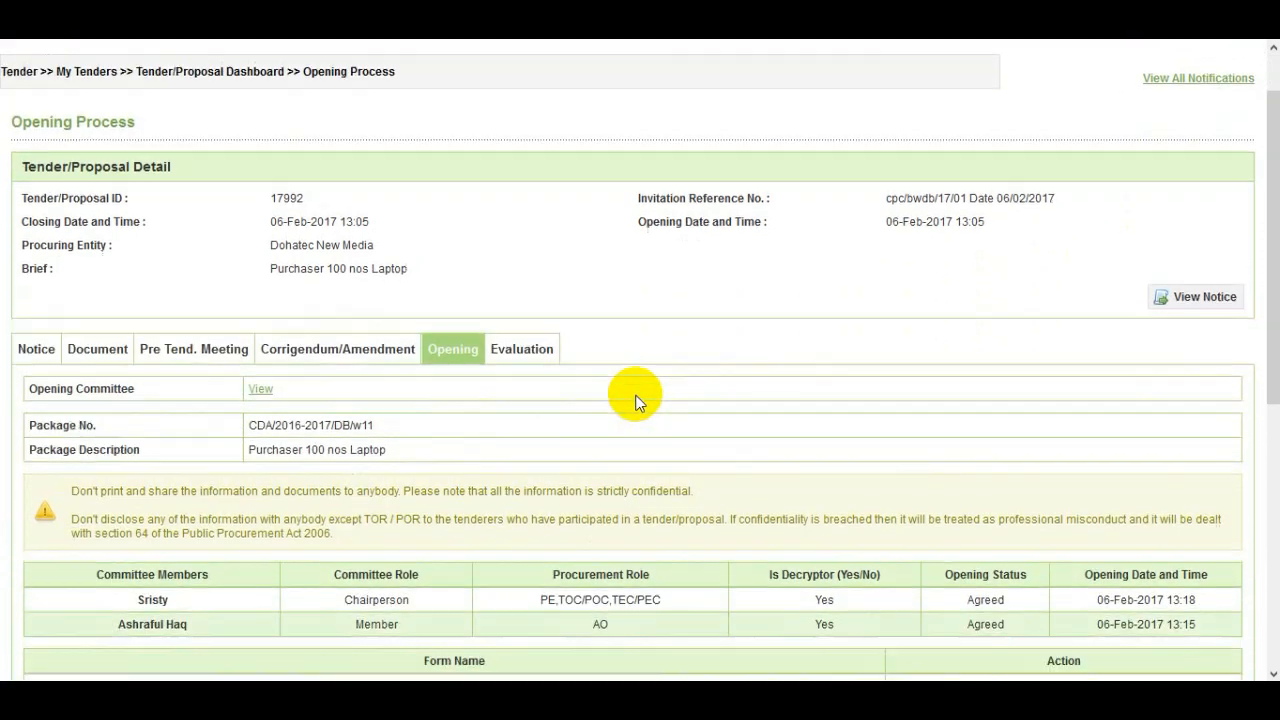
pyautogui.scroll(-3, 636, 398)
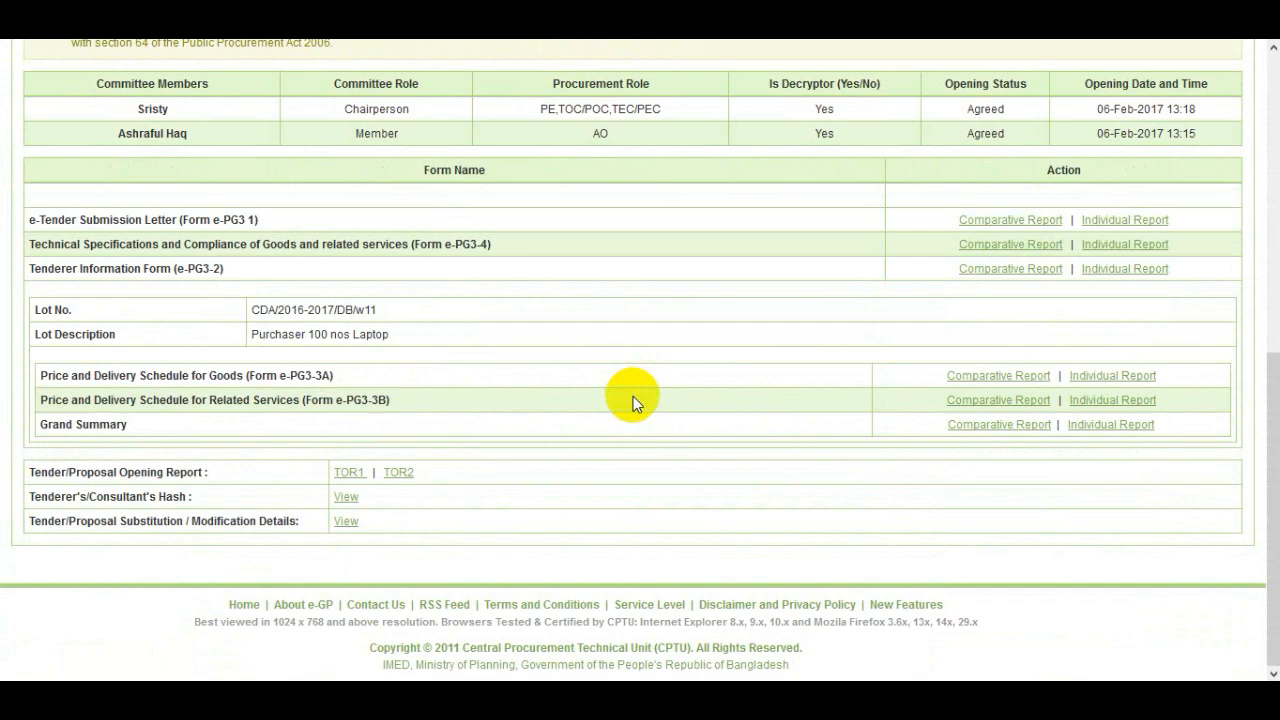
pyautogui.click(400, 476)
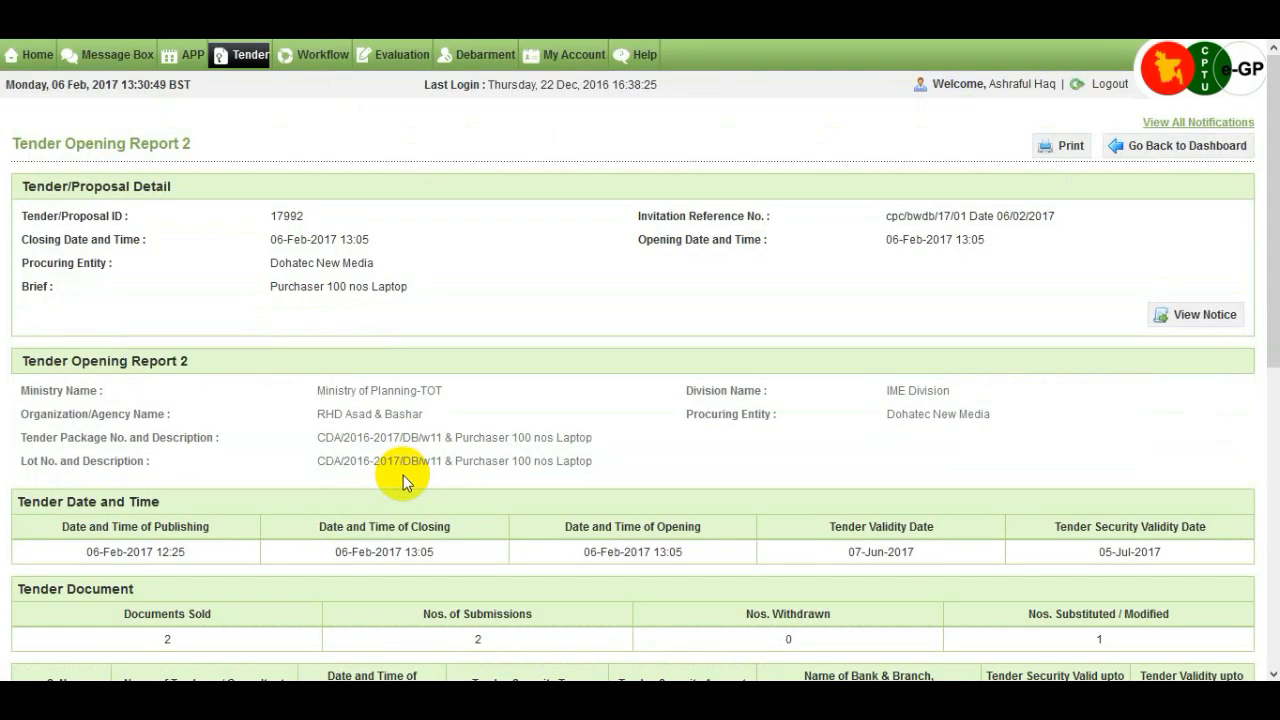
pyautogui.scroll(-4, 403, 475)
pyautogui.scroll(-2, 403, 475)
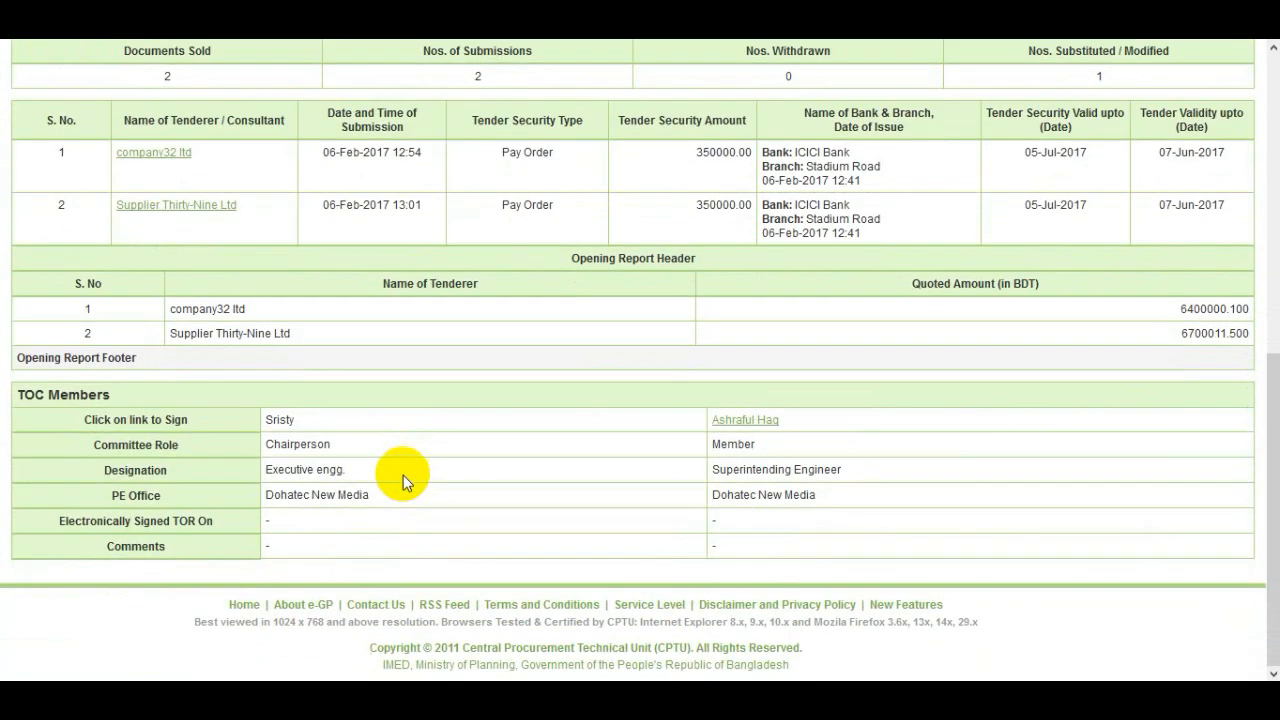
# - Sign TOR2 as the committee member with the account password and the comment "ok", and return to the dashboard
pyautogui.click(761, 424)
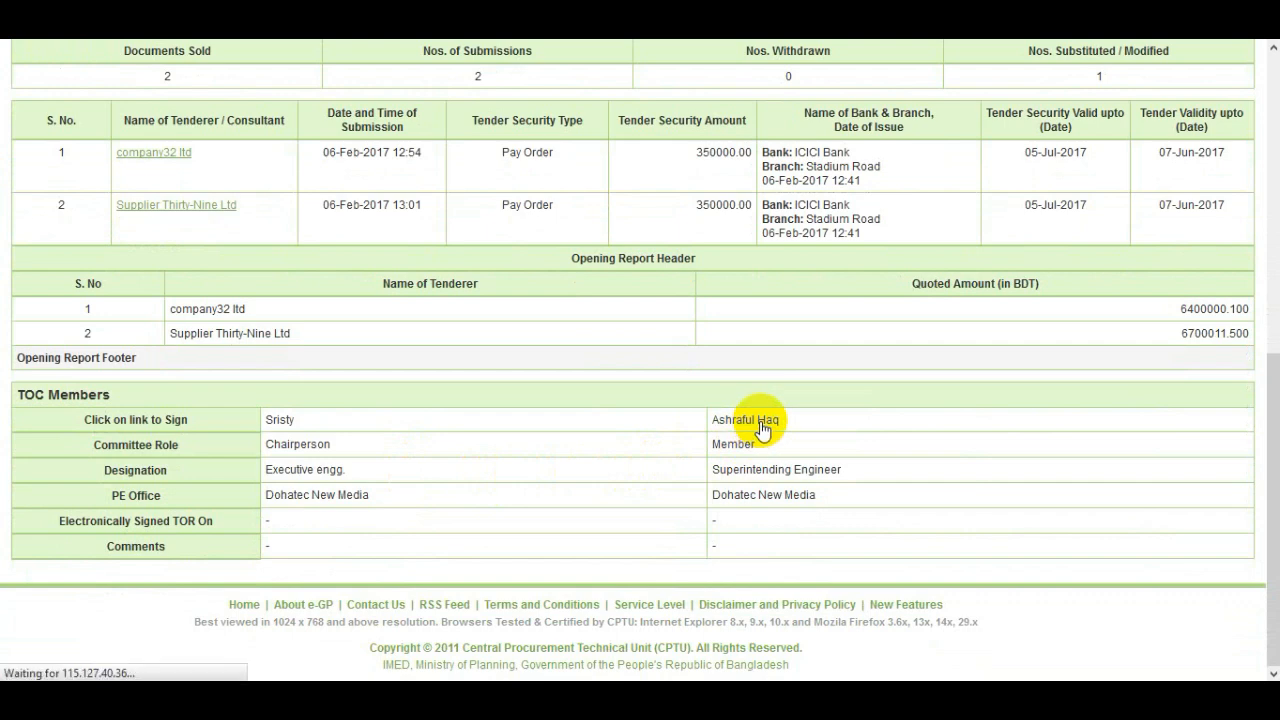
pyautogui.click(279, 480)
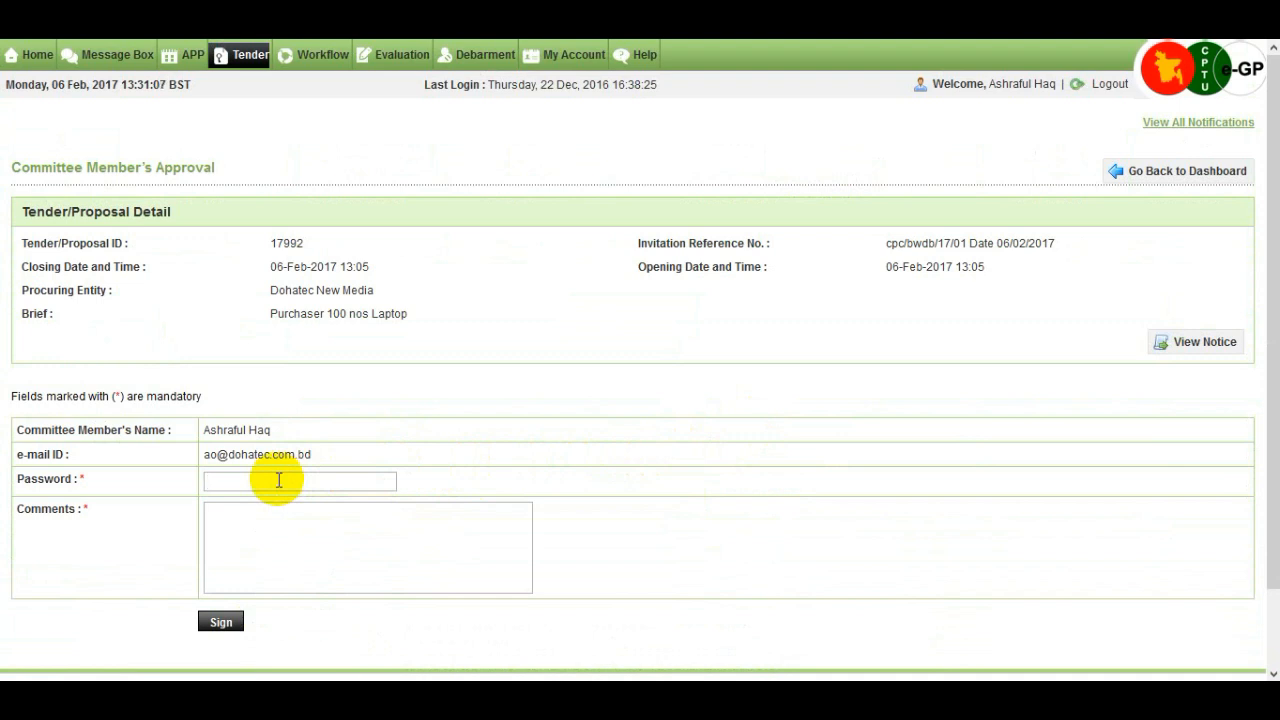
pyautogui.write('••••••••')
pyautogui.click(232, 530)
pyautogui.write('ok')
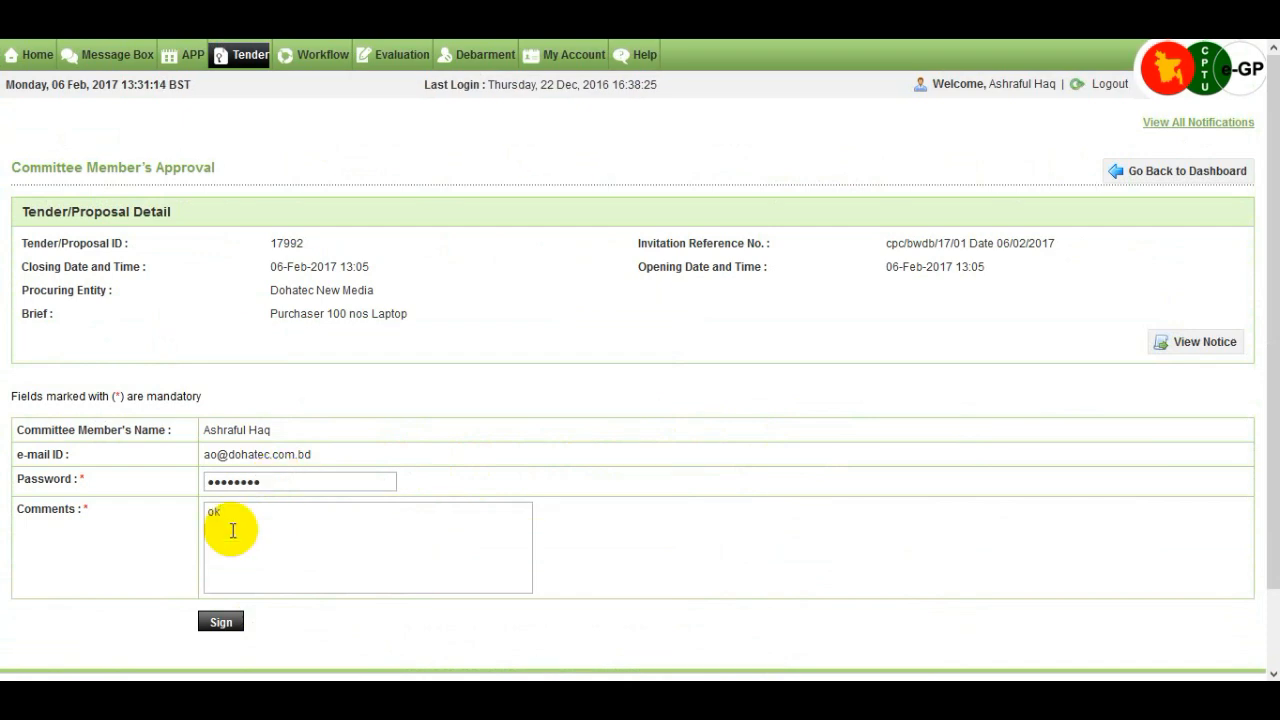
pyautogui.click(226, 622)
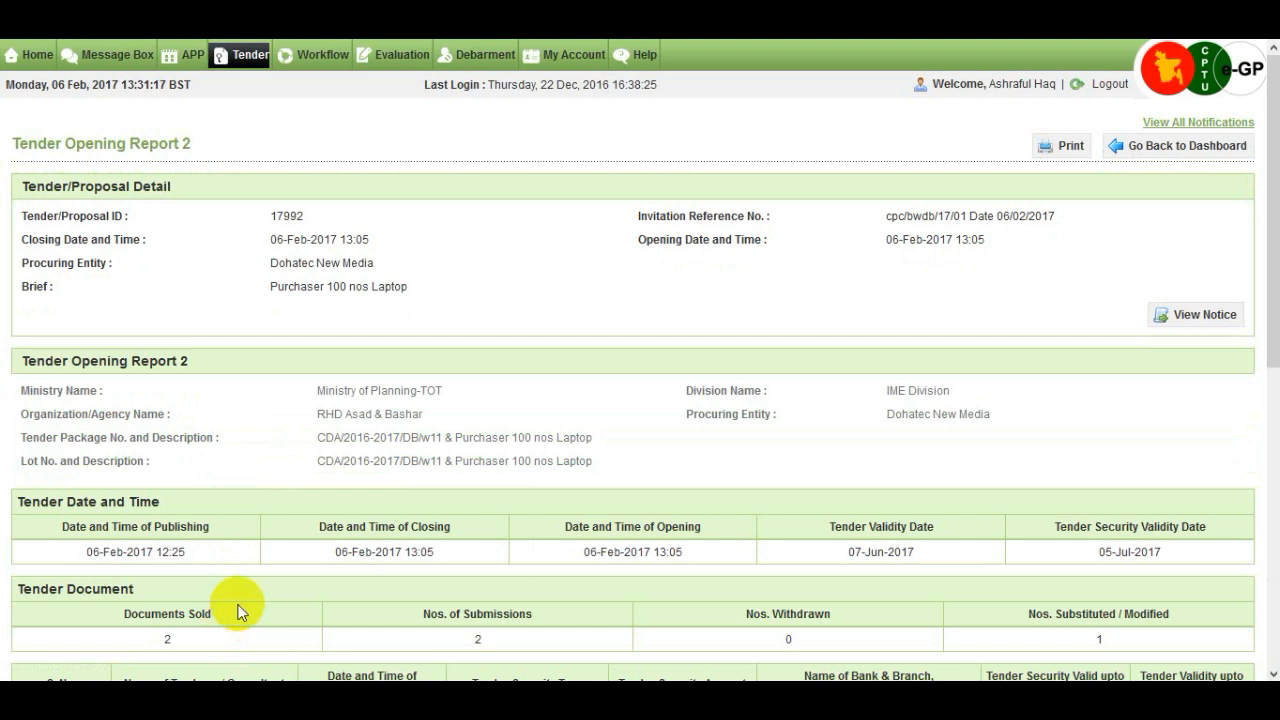
pyautogui.click(1153, 150)
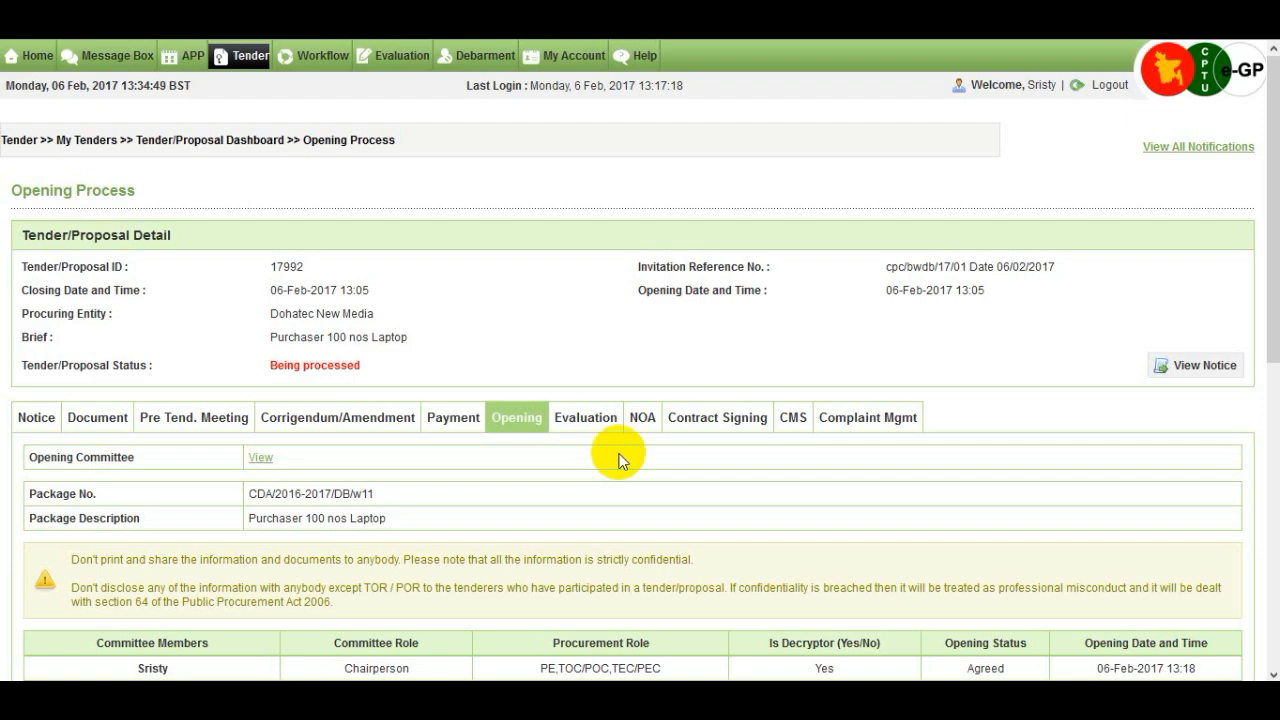
# - Close the tender opening process as chairperson with the comment "opening close"
pyautogui.scroll(-6, 618, 460)
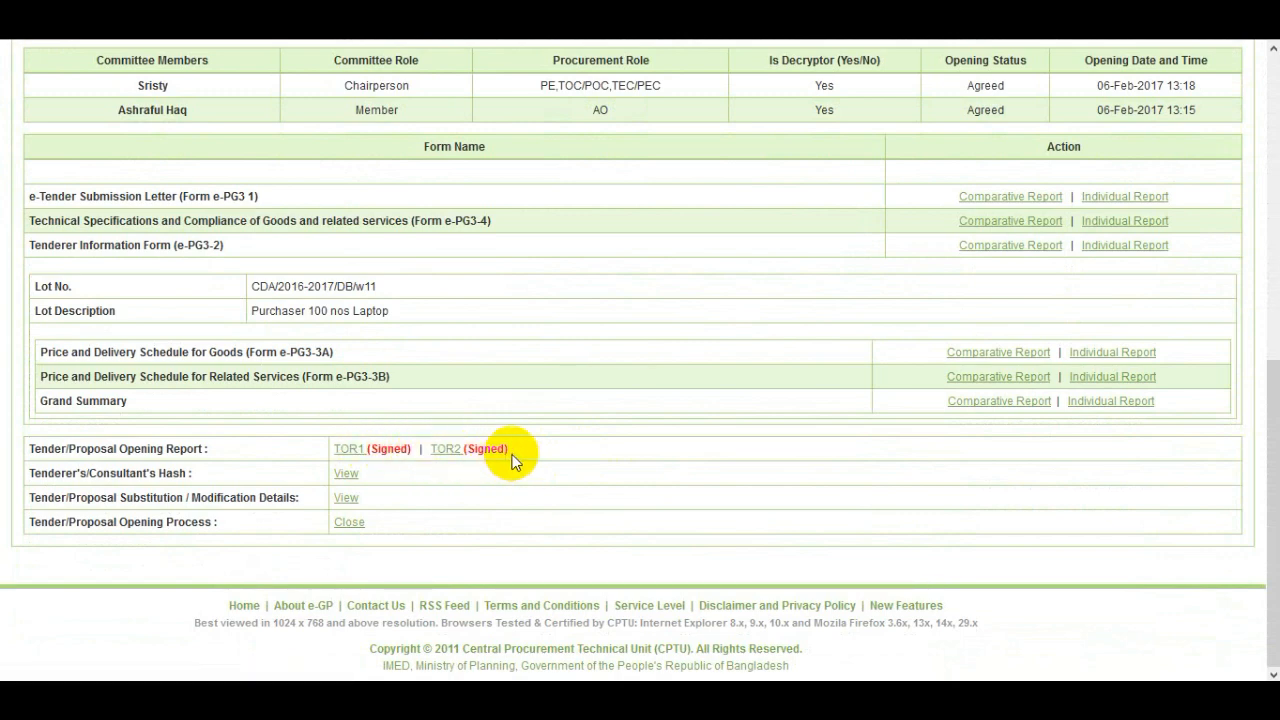
pyautogui.click(362, 527)
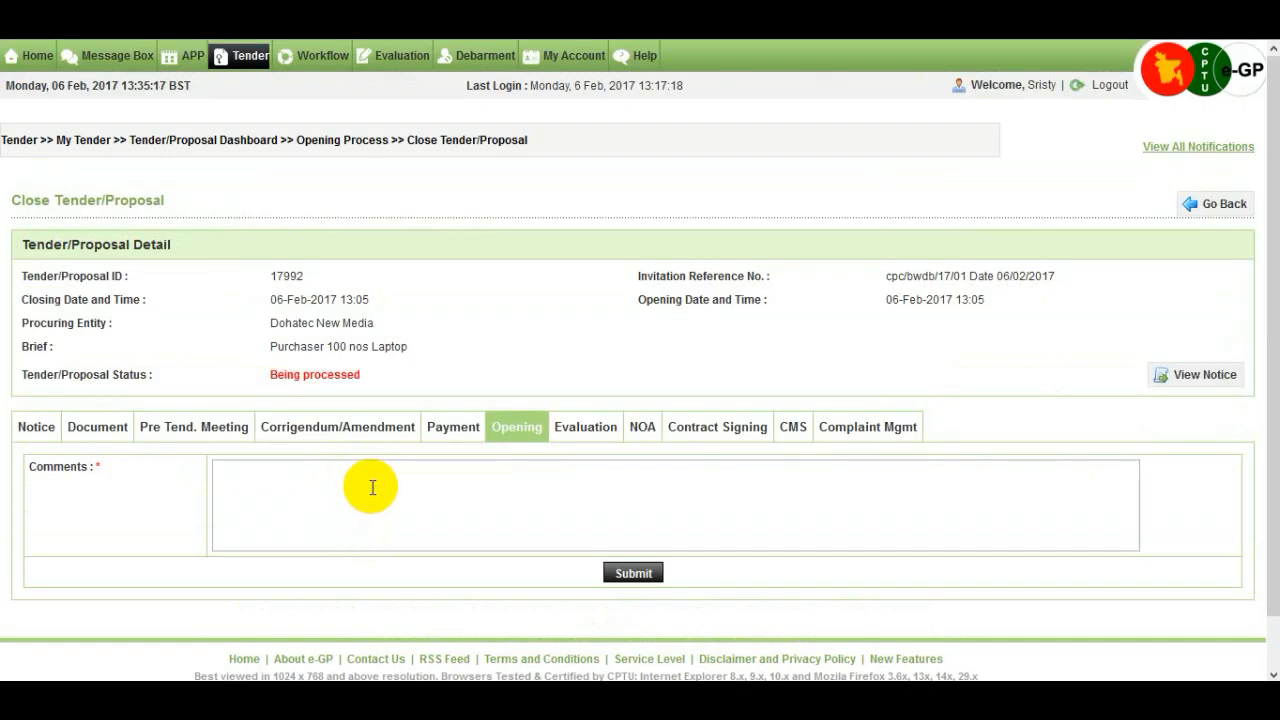
pyautogui.click(372, 487)
pyautogui.write('opening close')
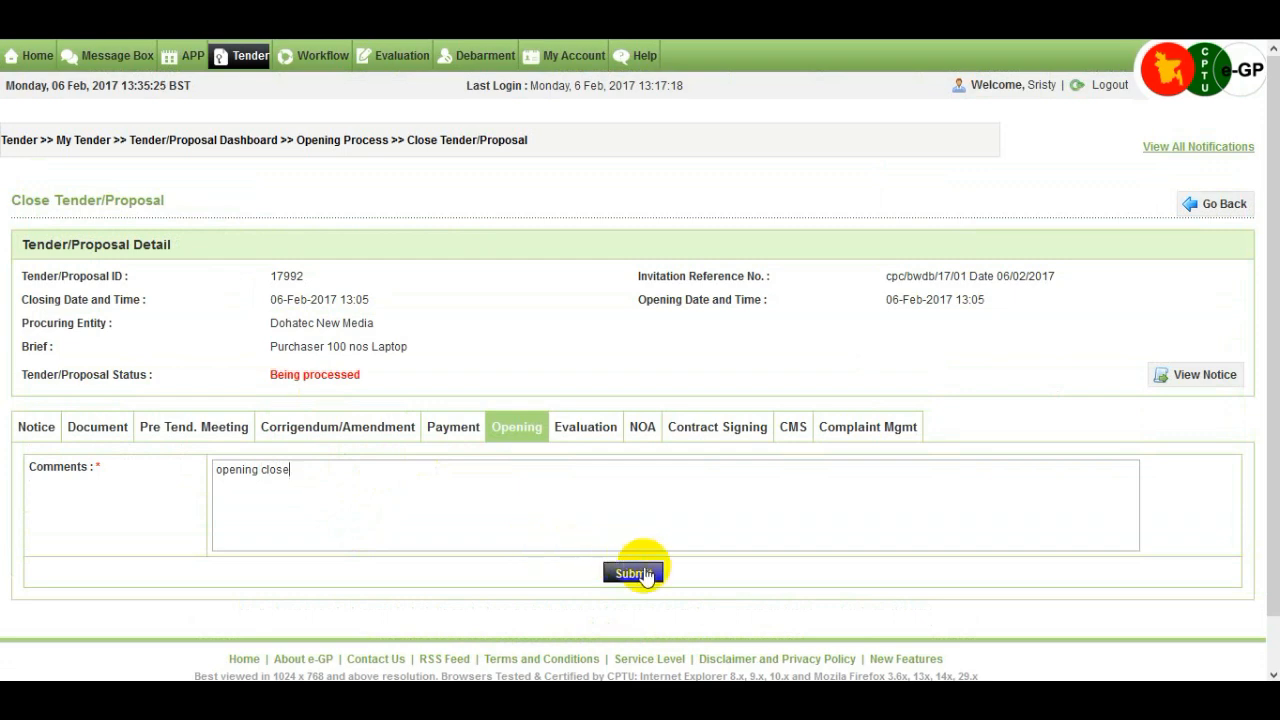
pyautogui.click(643, 574)
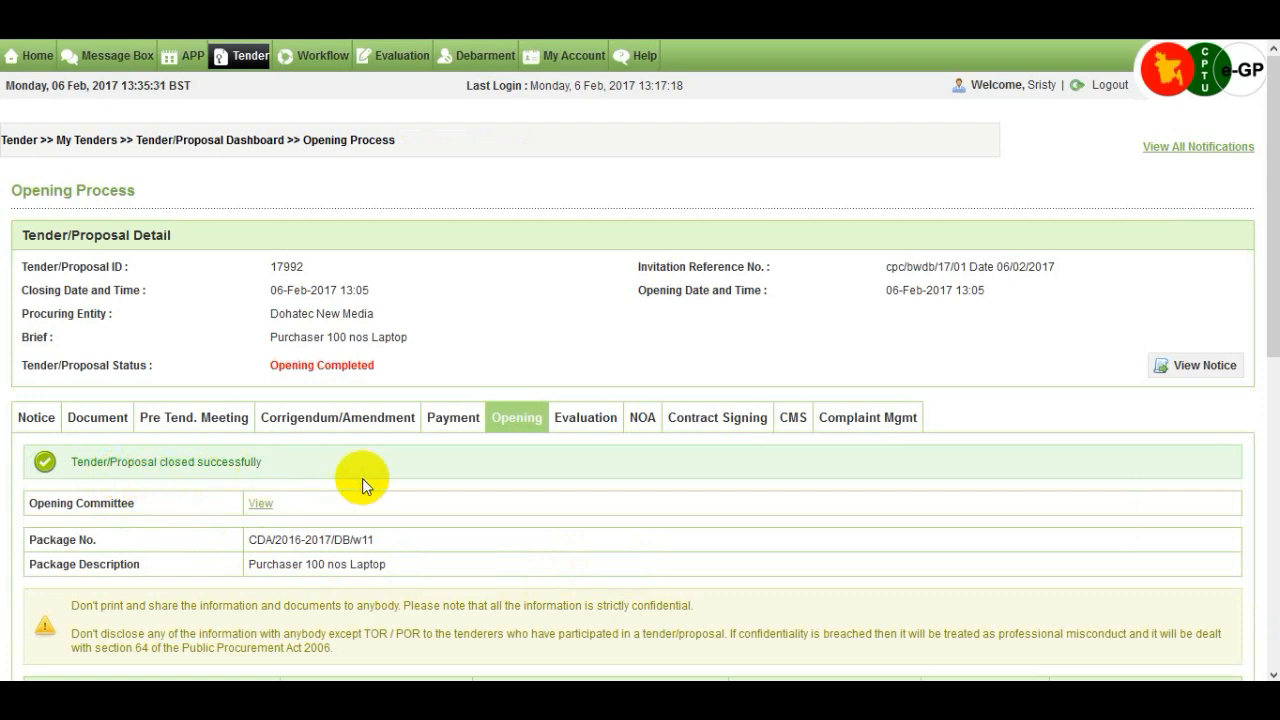
# - Send the opening reports to the PE, accepting the access freeze for committee members, with the comment "send to pe"
pyautogui.scroll(-2, 402, 483)
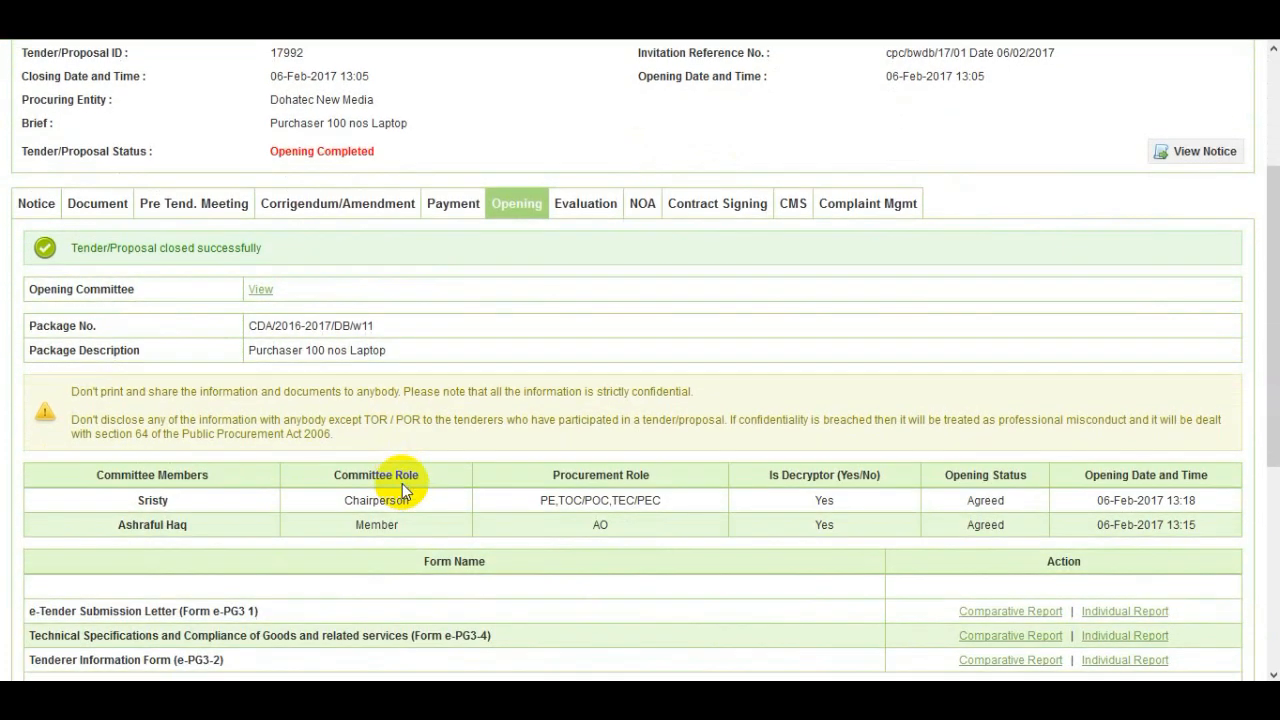
pyautogui.scroll(-4, 404, 490)
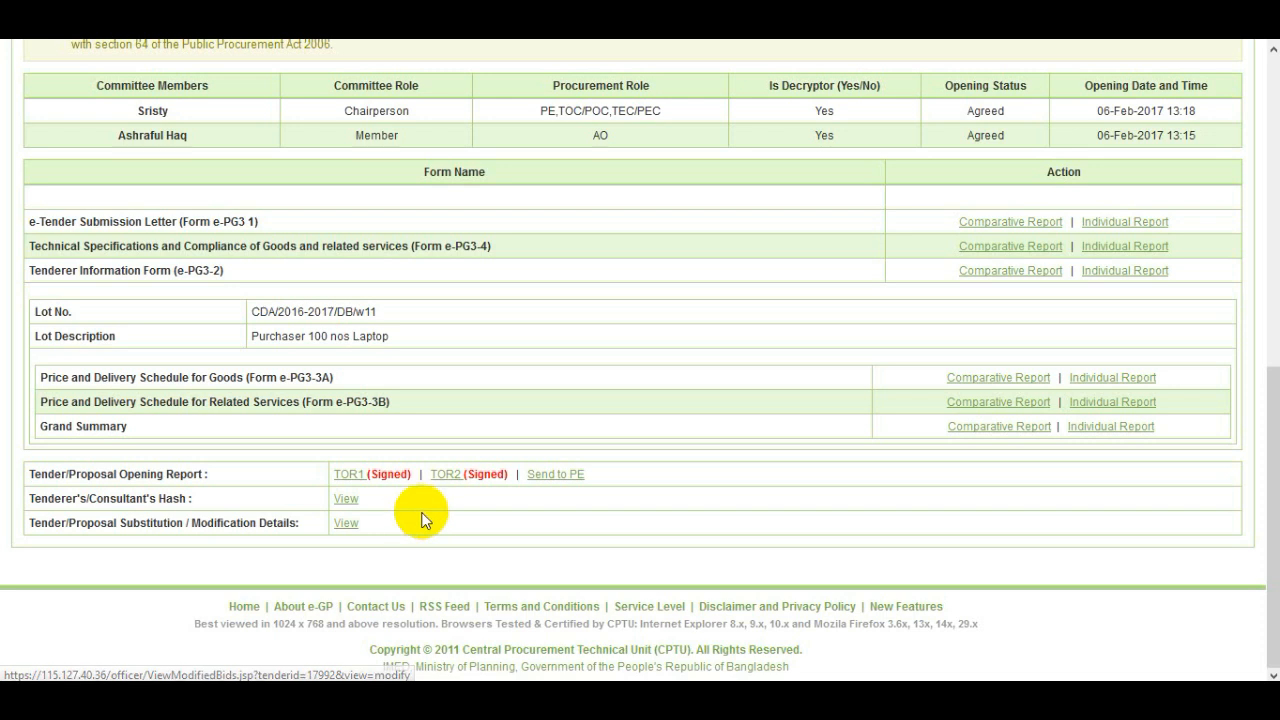
pyautogui.click(578, 478)
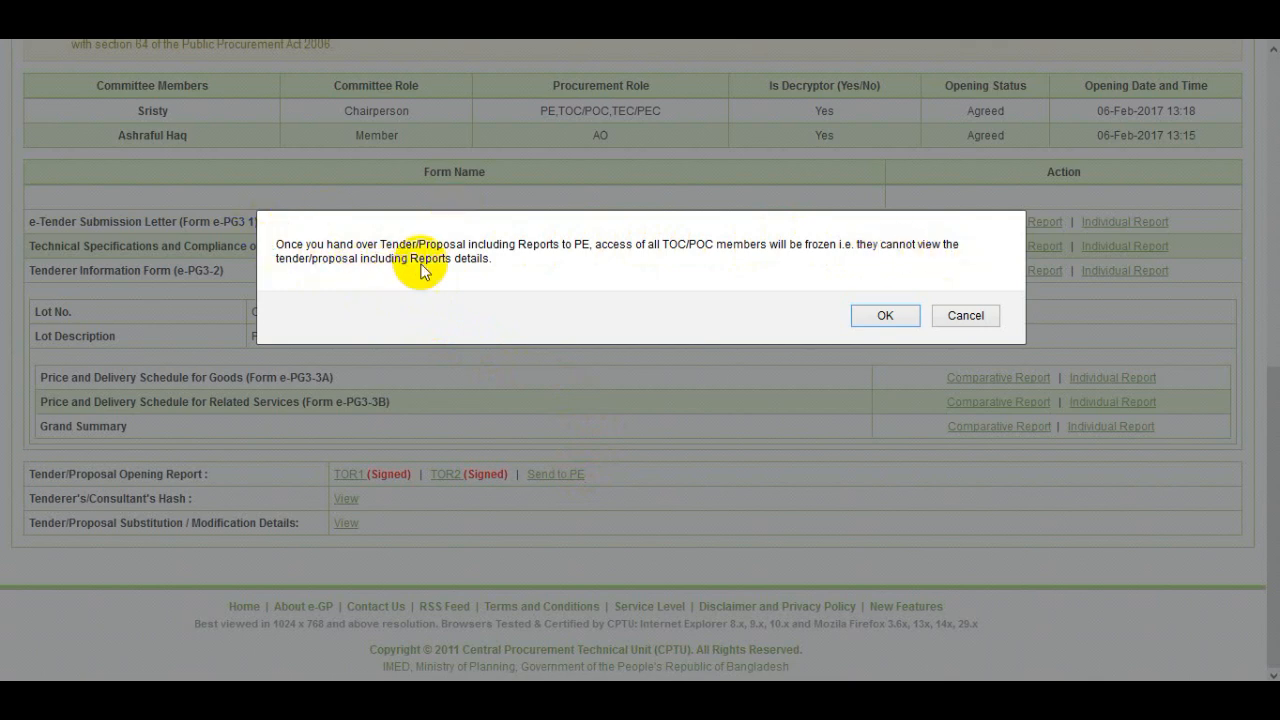
pyautogui.click(876, 316)
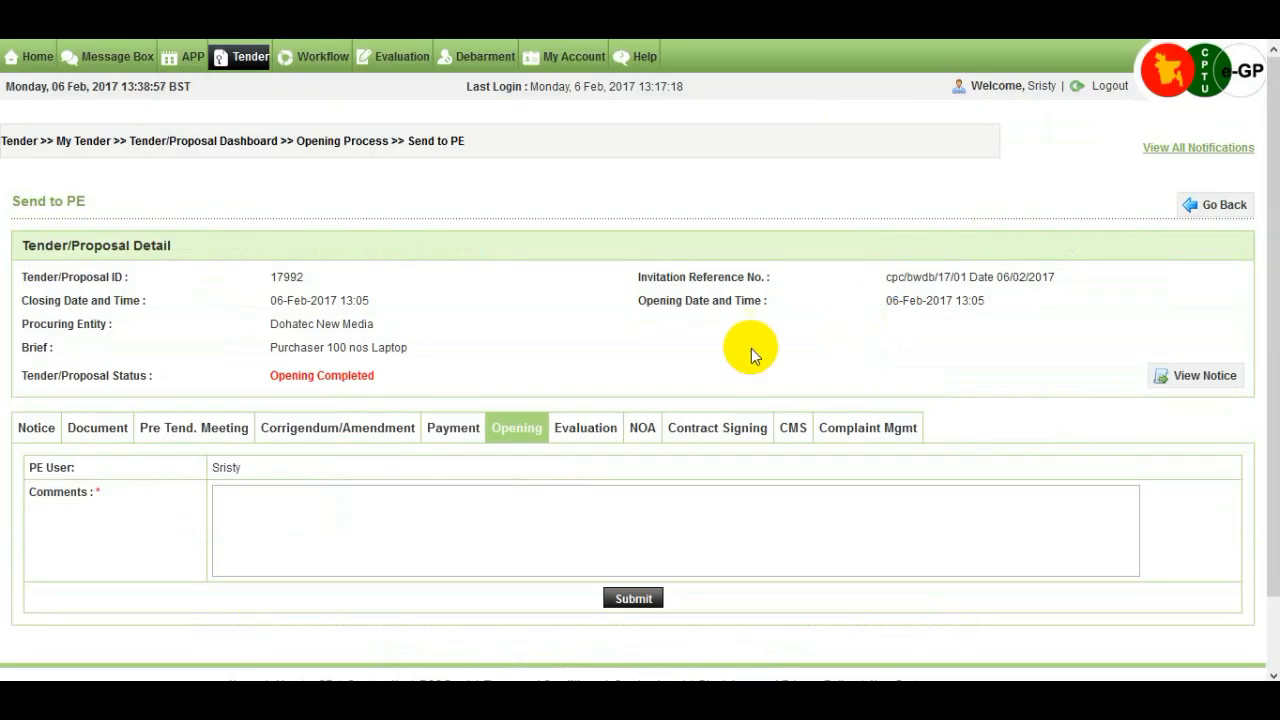
pyautogui.click(245, 504)
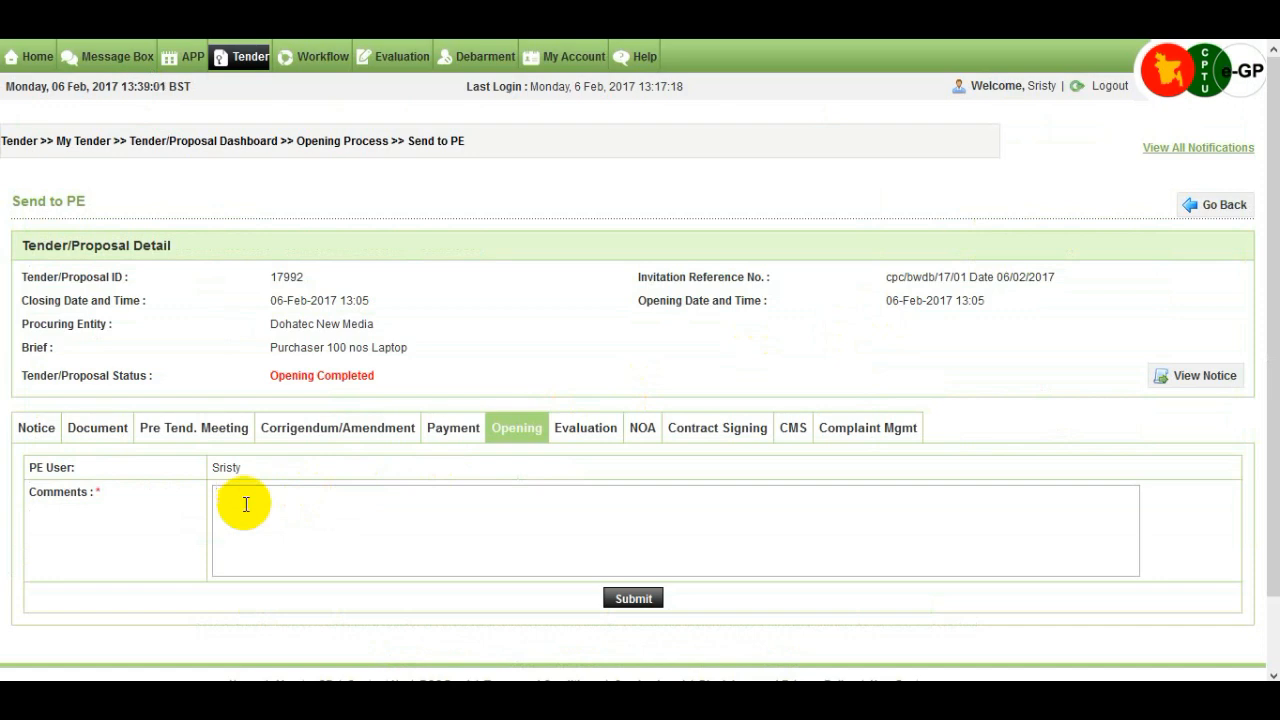
pyautogui.write('send to pe')
pyautogui.click(623, 603)
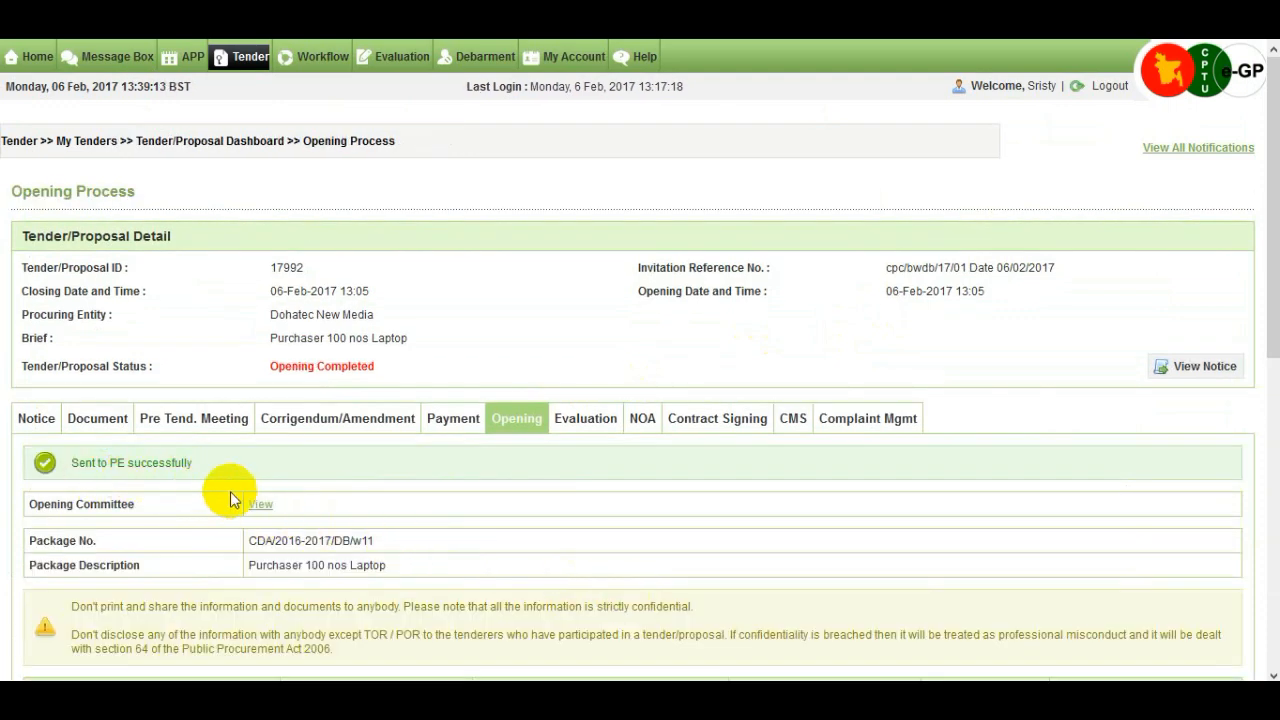
pyautogui.scroll(-2, 250, 500)
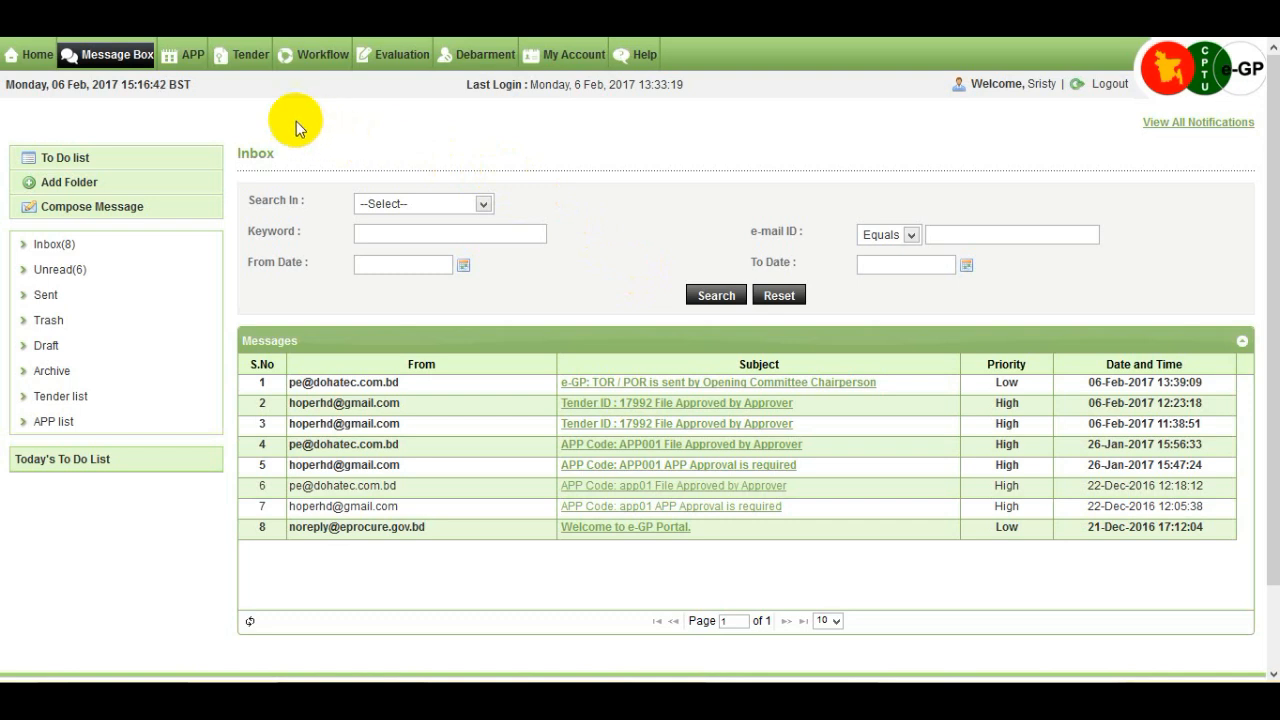
# - Open the opening details of tender 17992 from the PE's own tenders in processing
pyautogui.moveTo(250, 56)
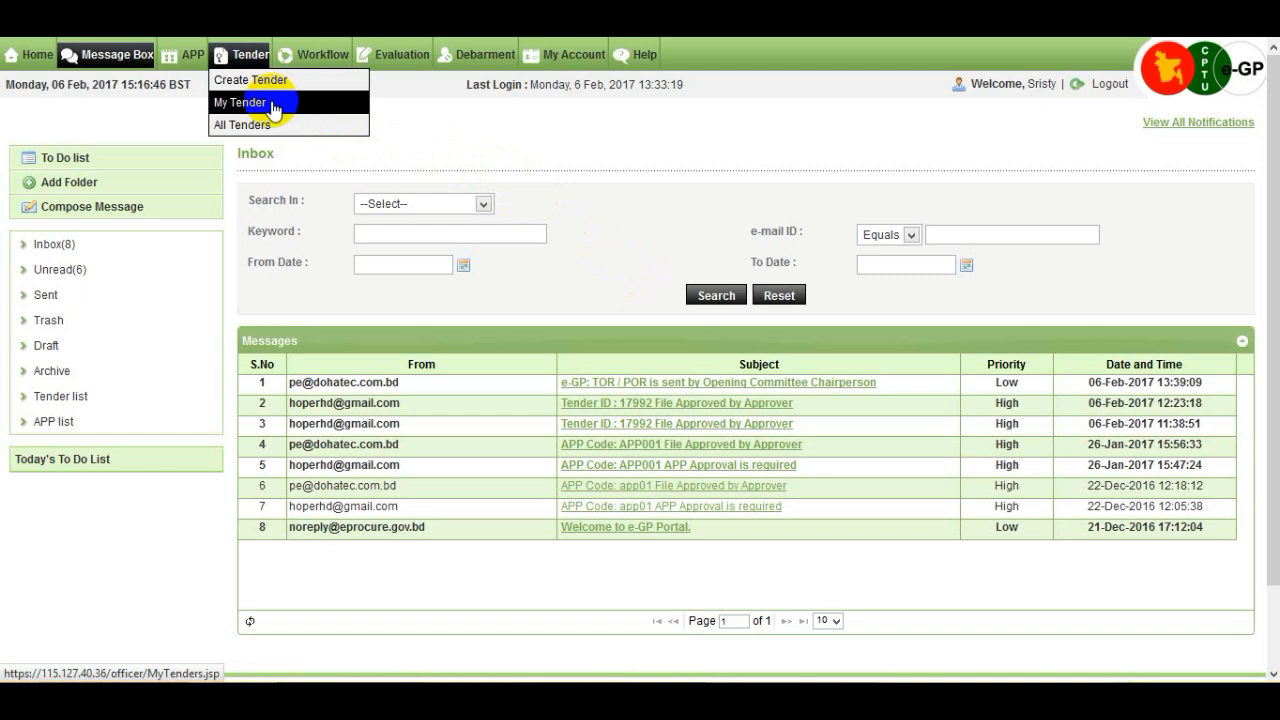
pyautogui.click(273, 104)
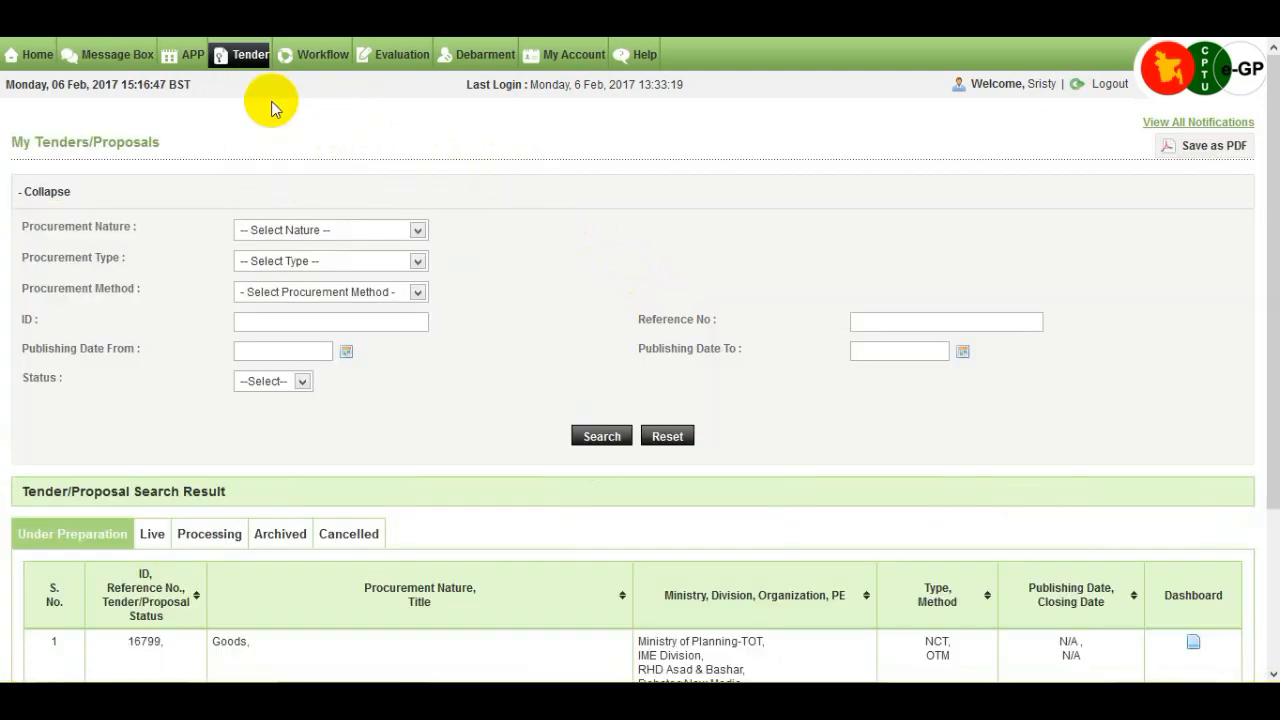
pyautogui.scroll(-3, 276, 195)
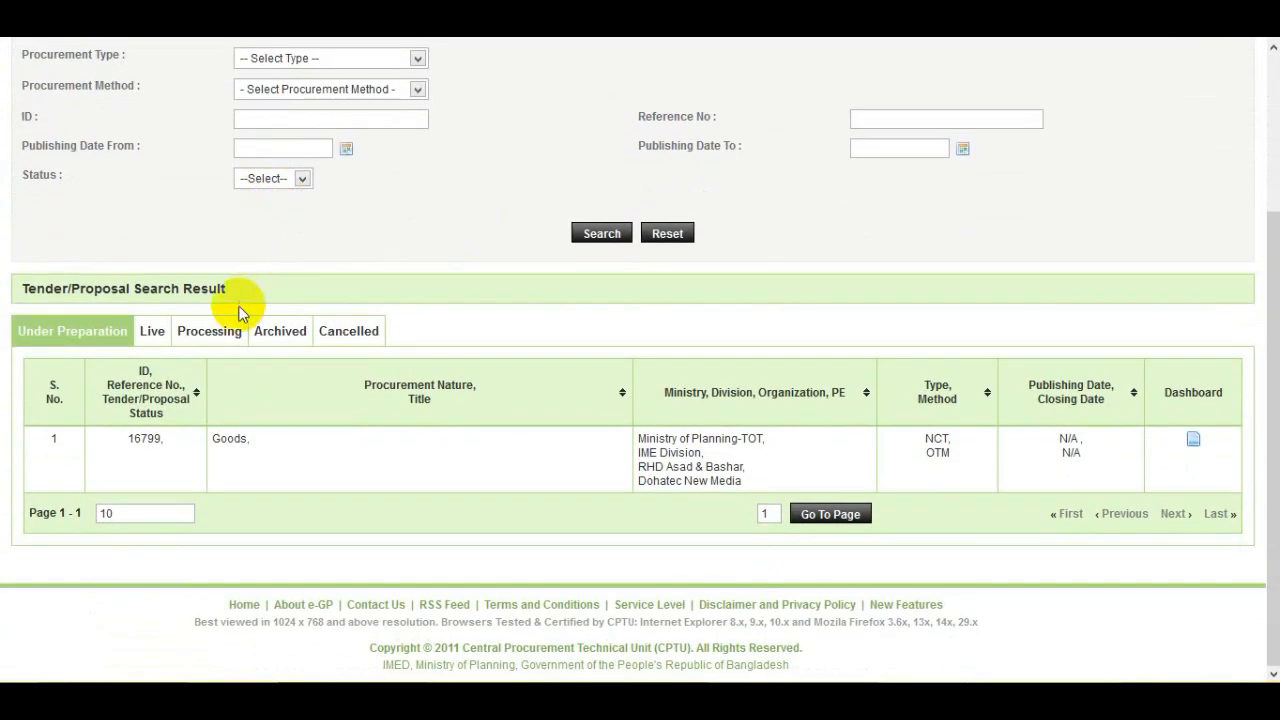
pyautogui.click(222, 334)
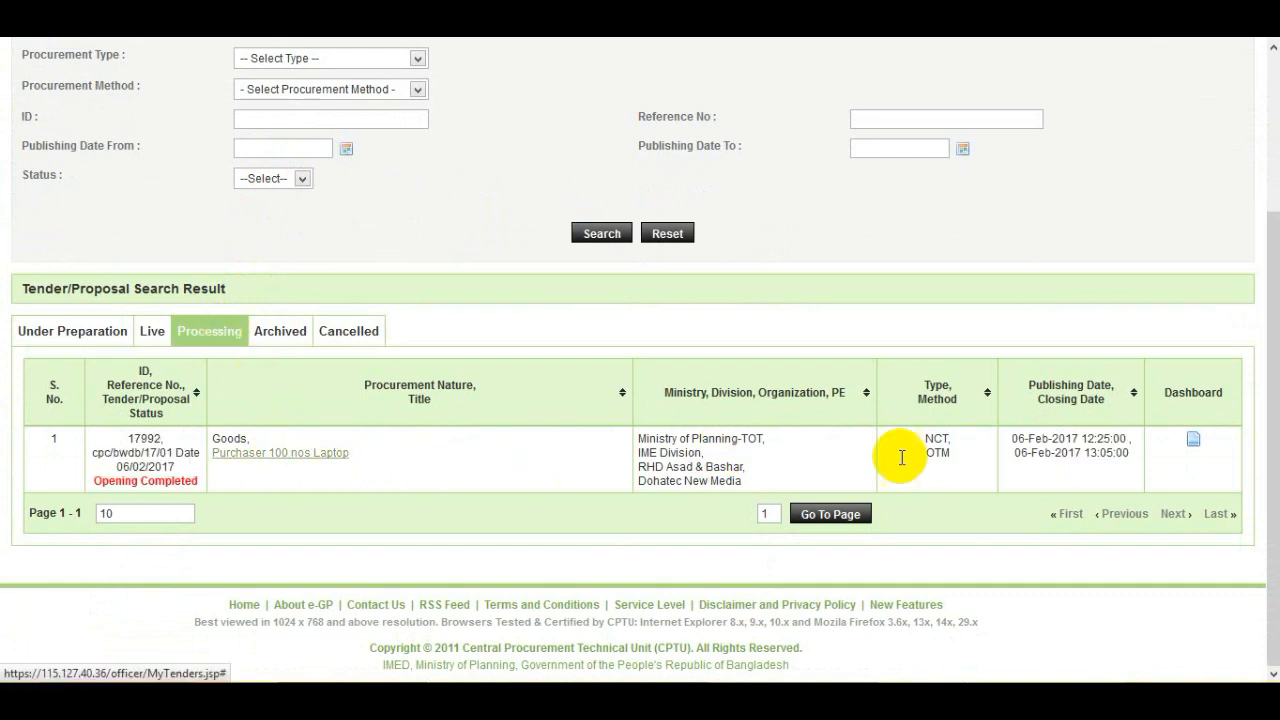
pyautogui.click(1194, 442)
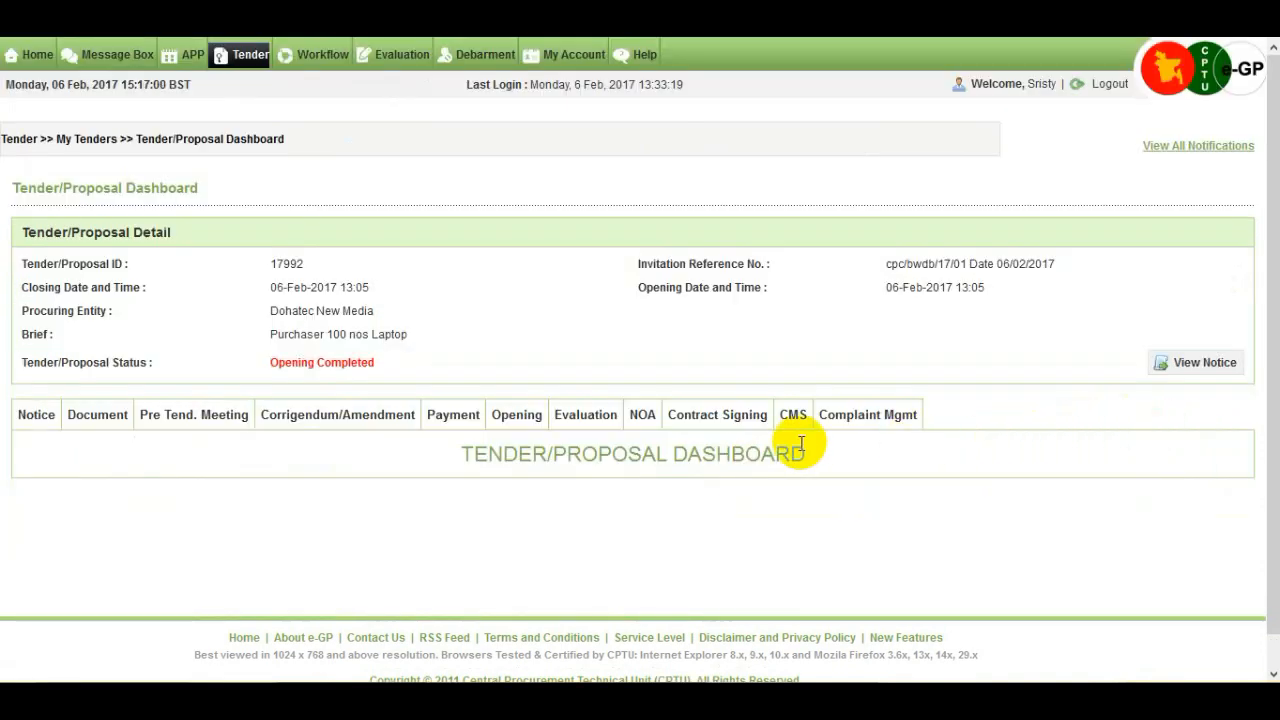
pyautogui.click(526, 423)
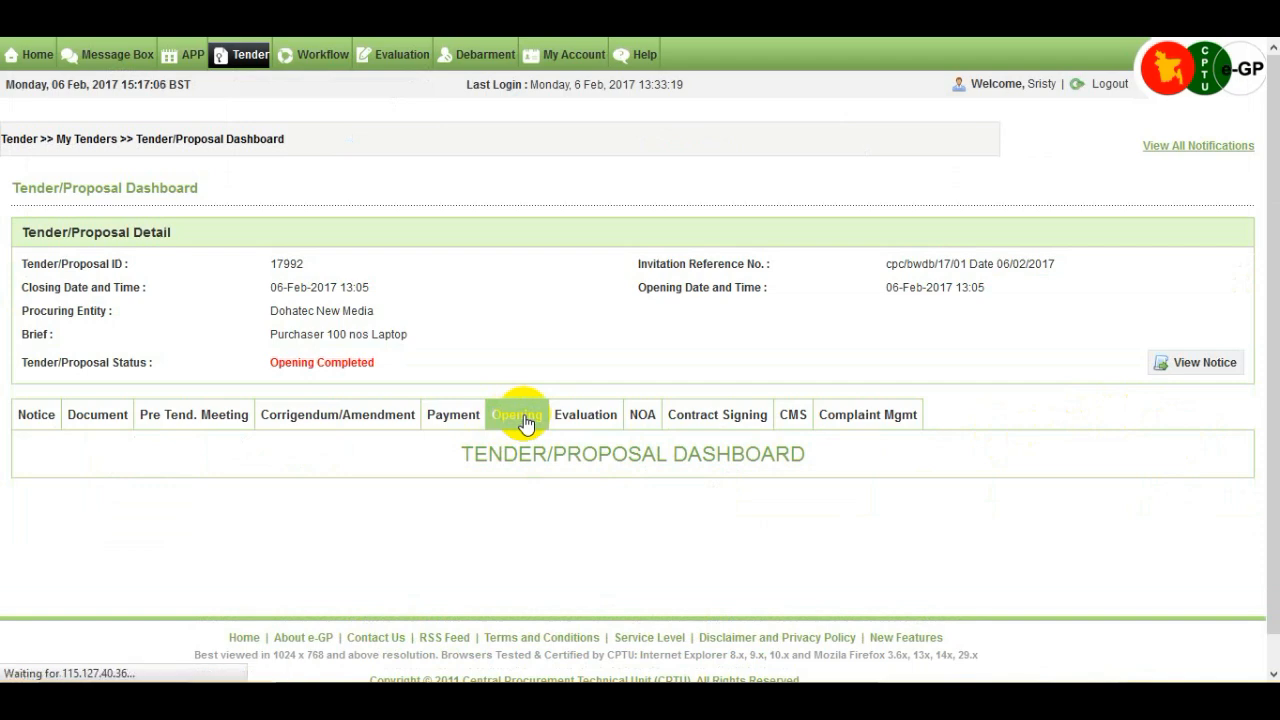
# - Send the signed opening reports to the TEC/PEC Chairperson with the comment "Send to TEC chairperson"
pyautogui.scroll(-6, 524, 415)
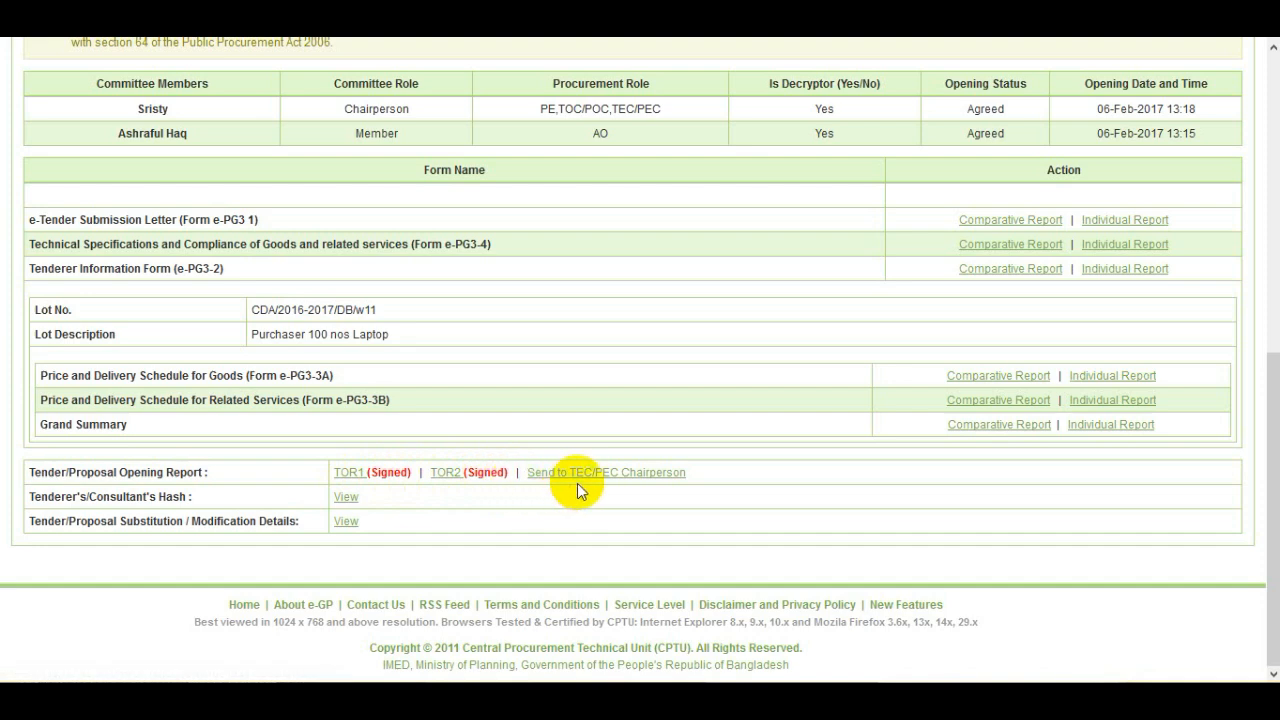
pyautogui.click(628, 478)
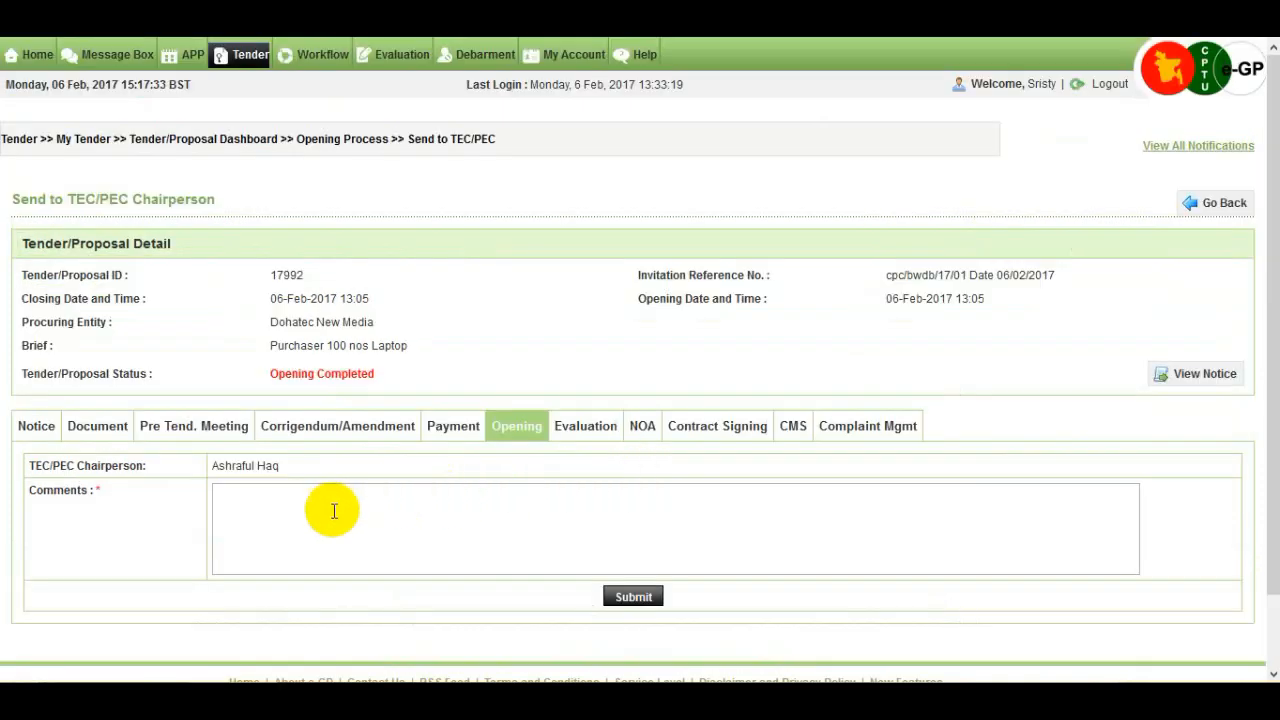
pyautogui.click(281, 512)
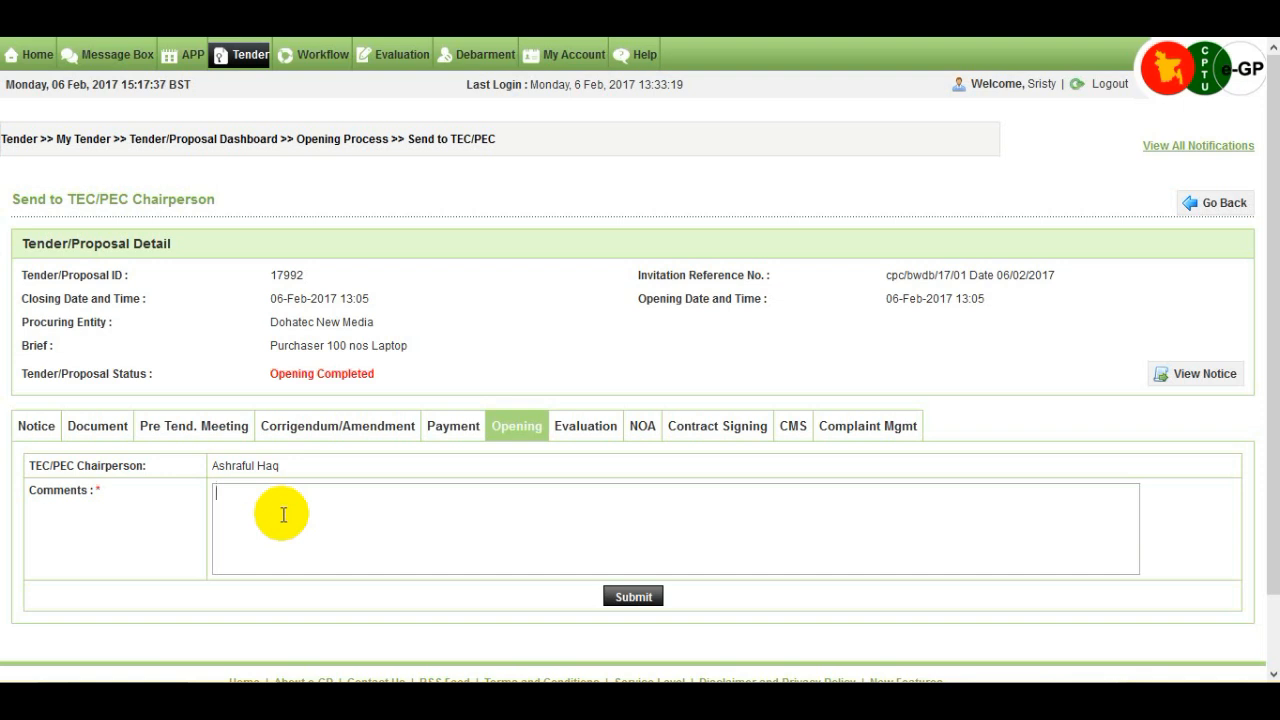
pyautogui.write('Send to tTEC chairperson')
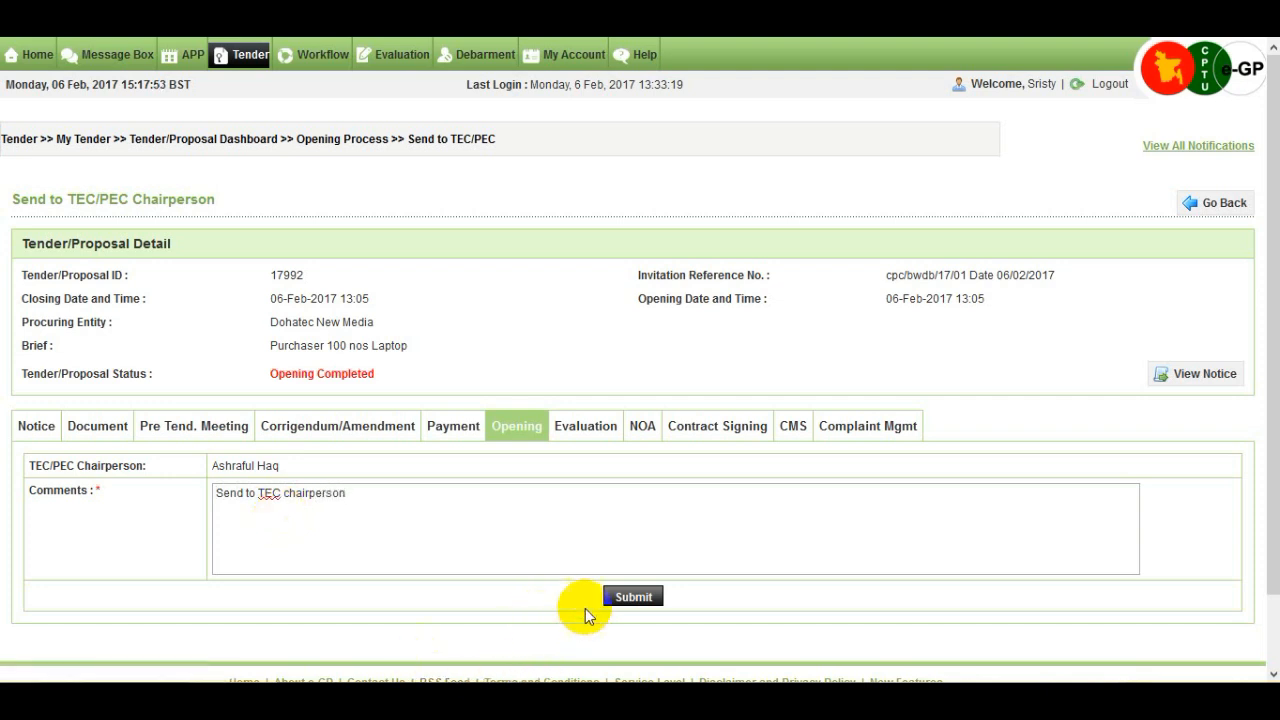
pyautogui.click(652, 598)
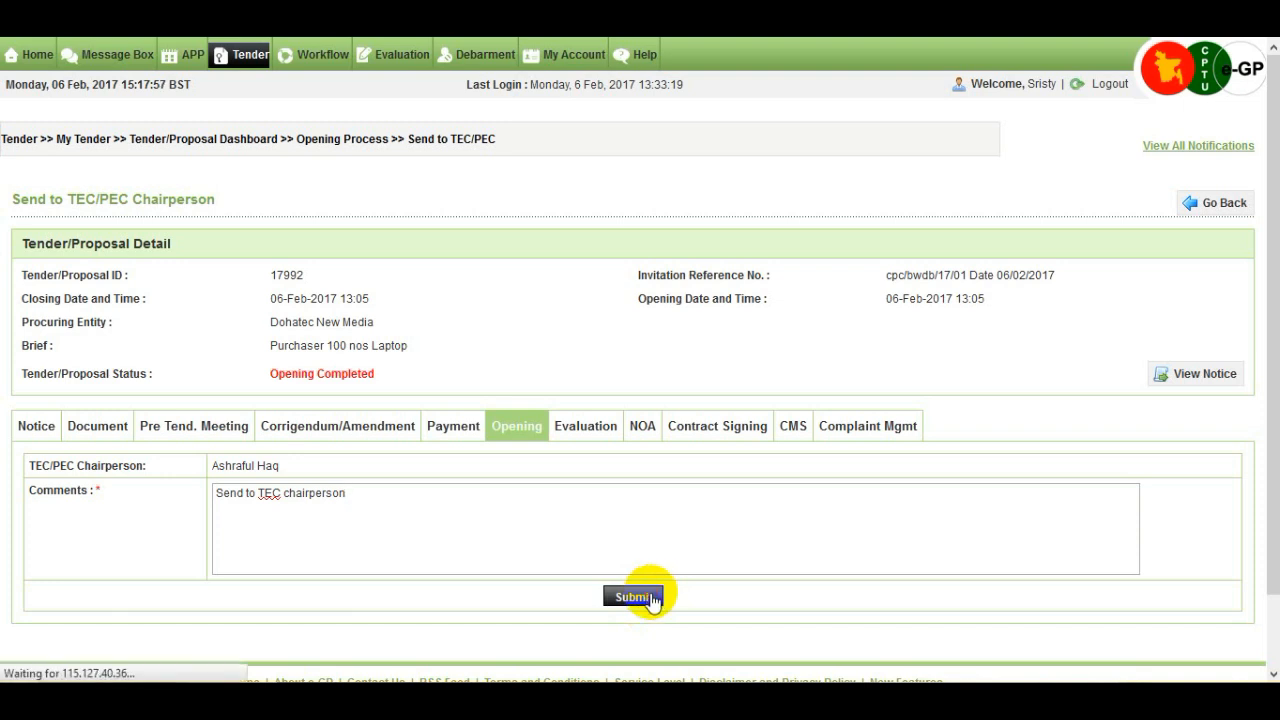